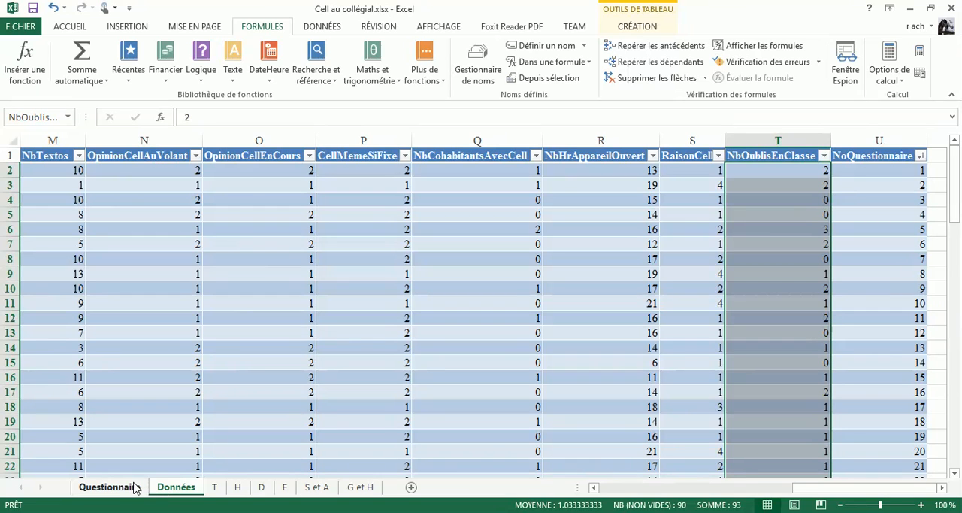
Step: Examine sheet T, the survey questions on the Questionnaire sheet, and the distinct values of the NbCellVie column on the Données sheet
left_click(215, 487)
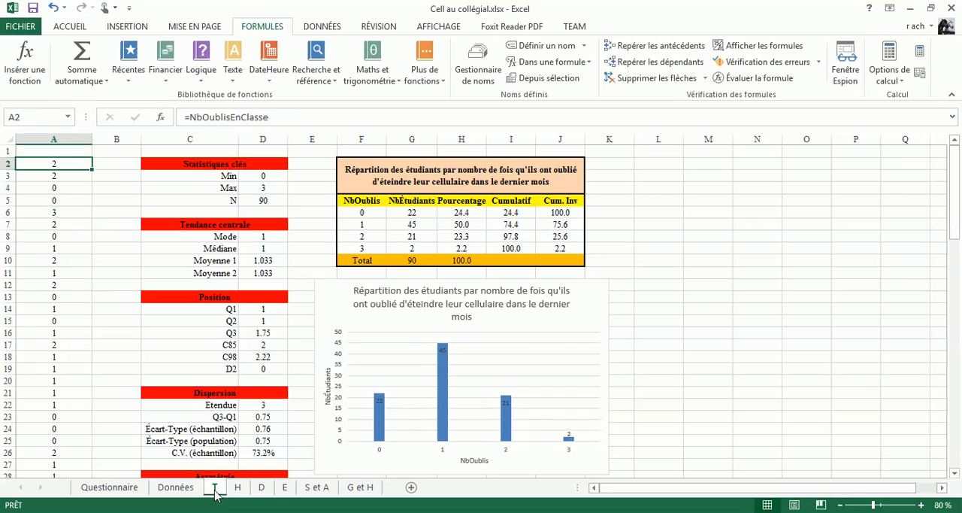
left_click(120, 487)
scroll(190, 404, "up", 7)
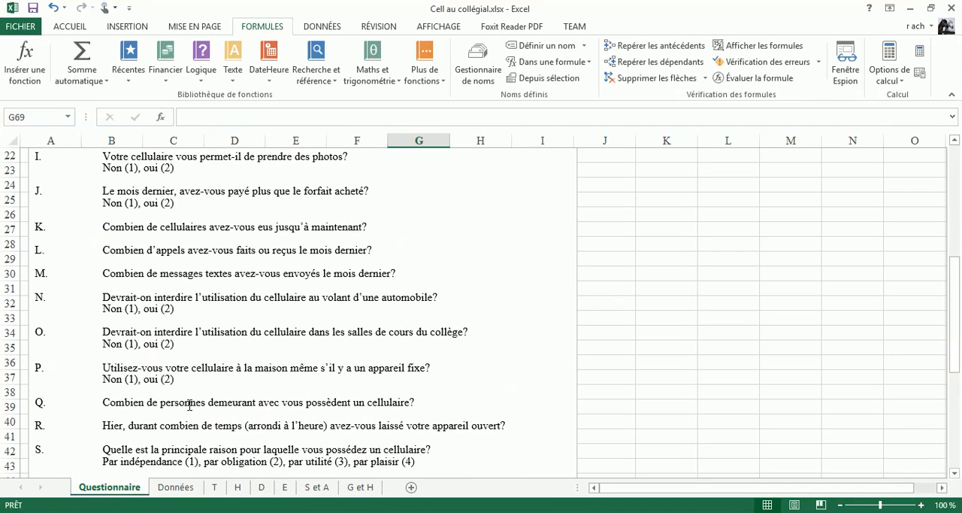
scroll(189, 405, "up", 2)
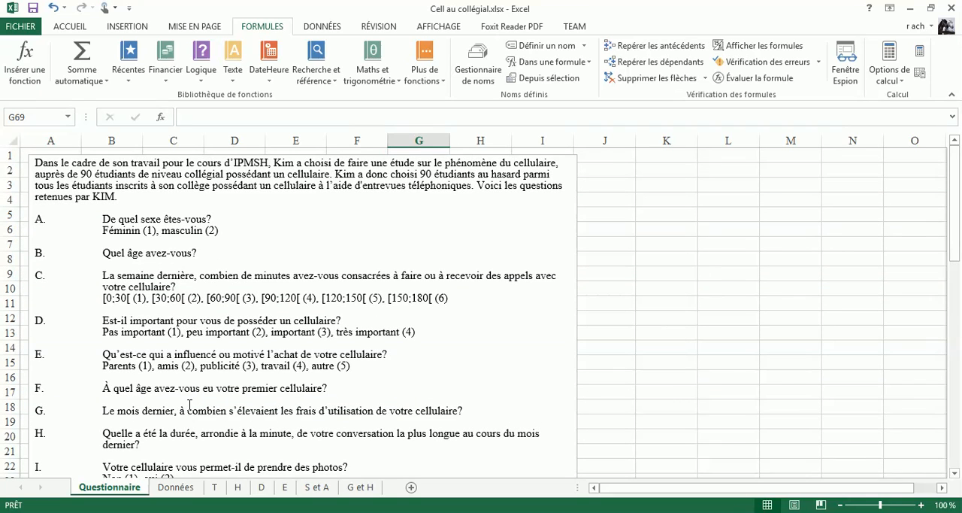
scroll(189, 404, "down", 5)
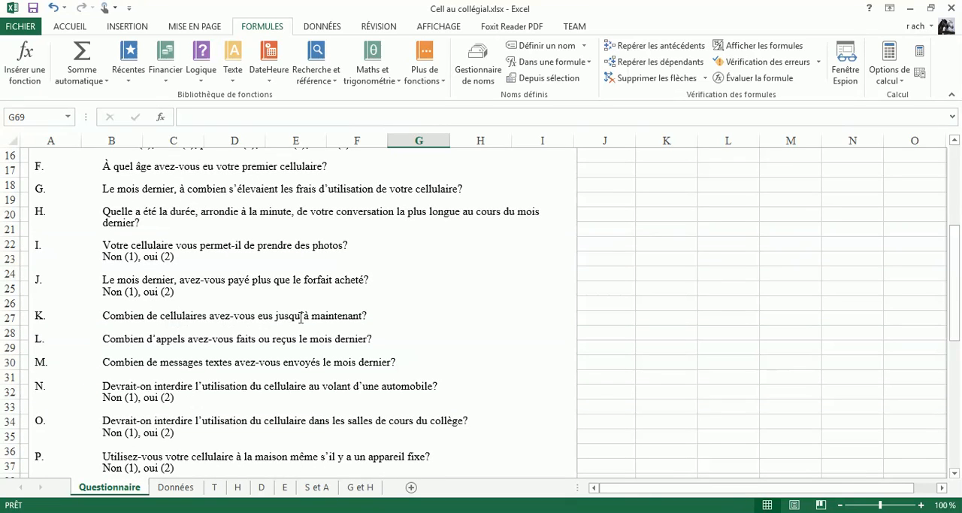
left_click(176, 487)
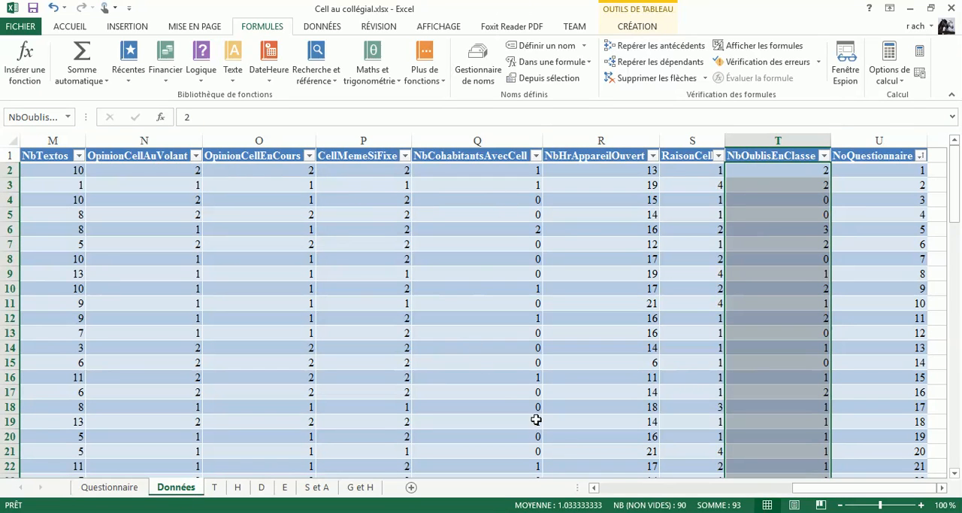
left_click(684, 487)
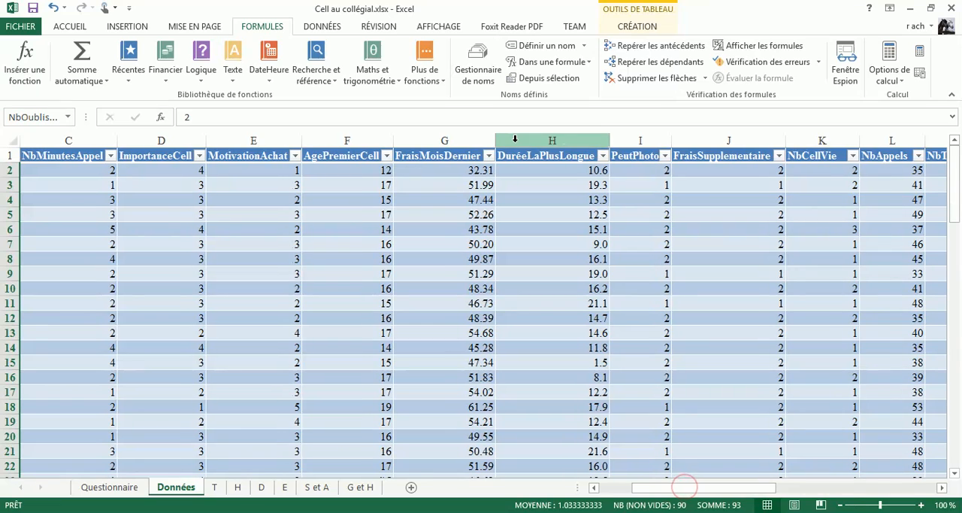
left_click(852, 156)
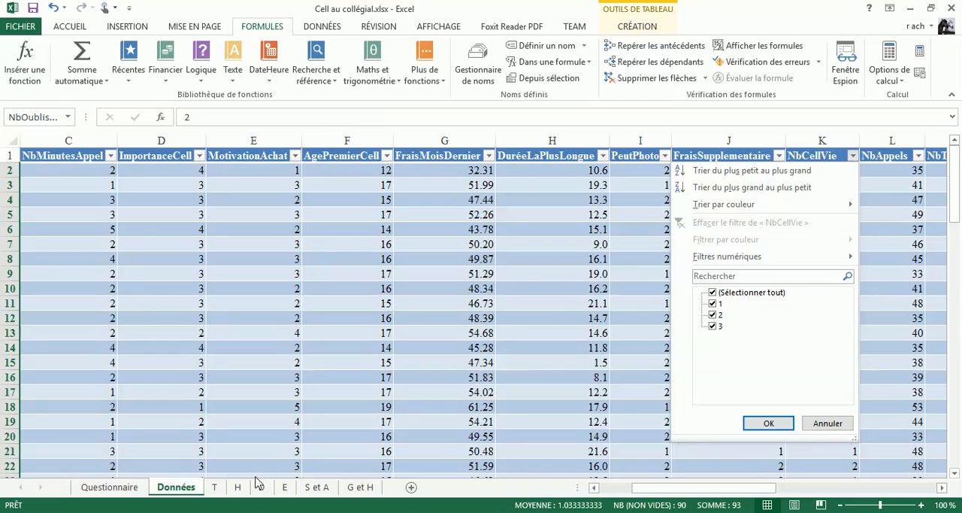
left_click(216, 492)
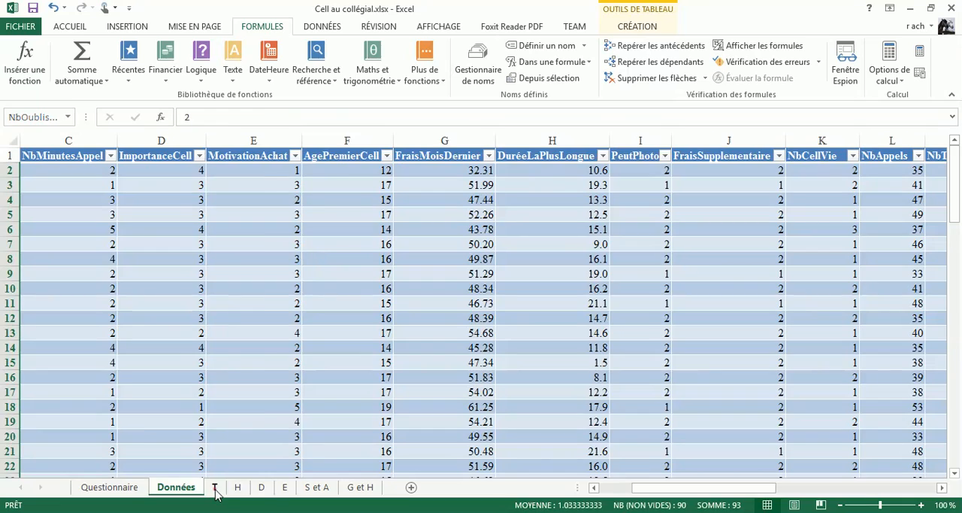
Step: Create a copy of sheet T in the same workbook, placed before sheet T
left_click(216, 490)
right_click(216, 491)
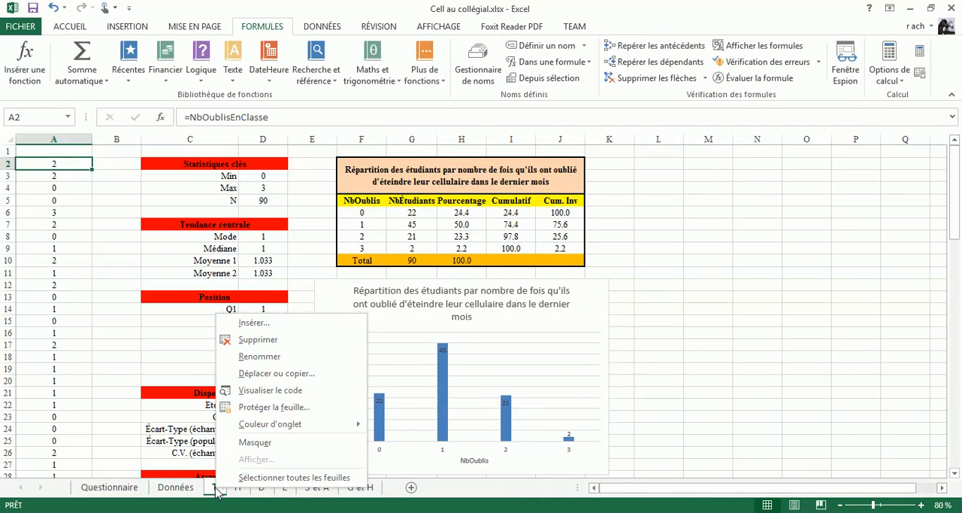
left_click(259, 373)
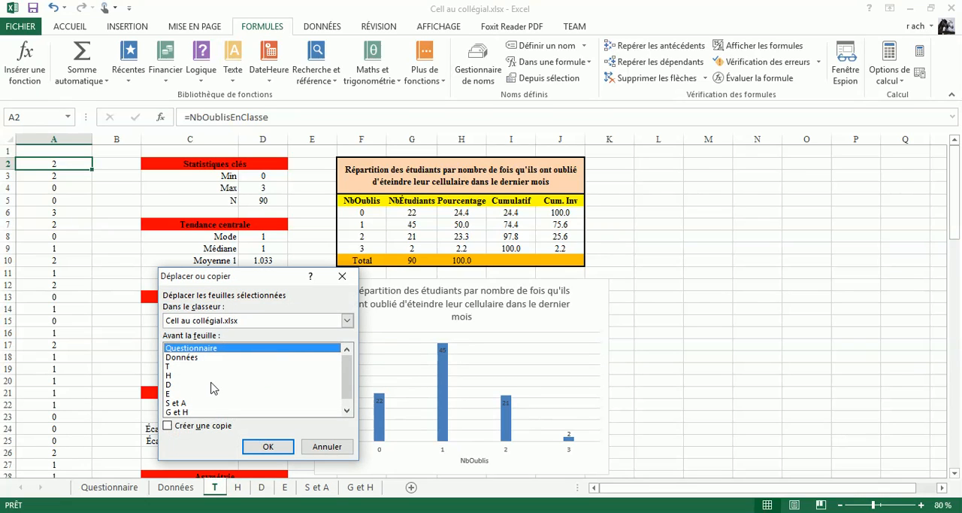
left_click(169, 366)
left_click(168, 425)
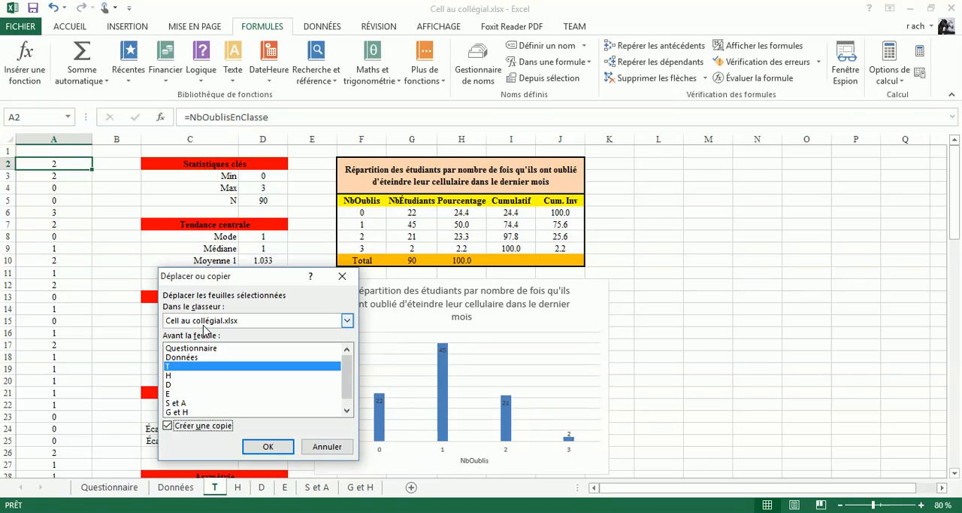
left_click(267, 446)
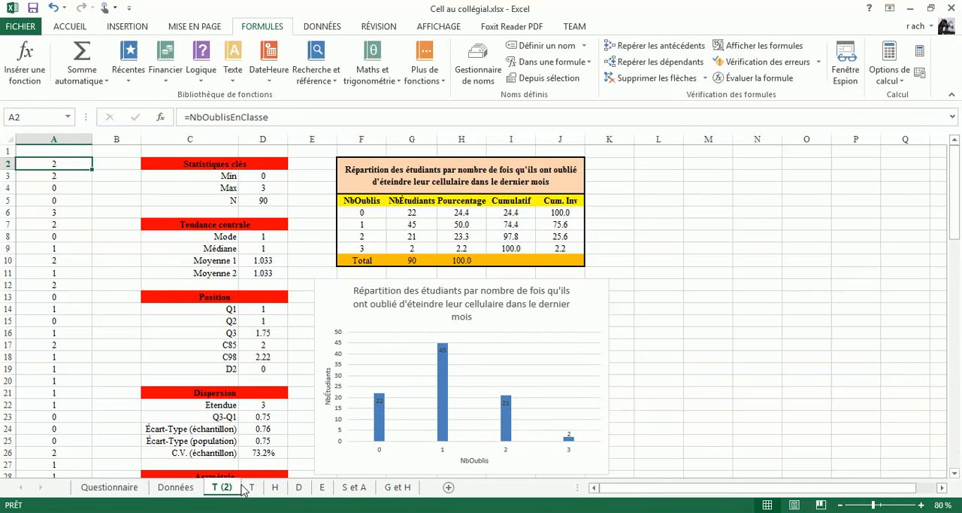
Step: Rename the copied sheet as K
double_click(223, 487)
left_click(232, 487)
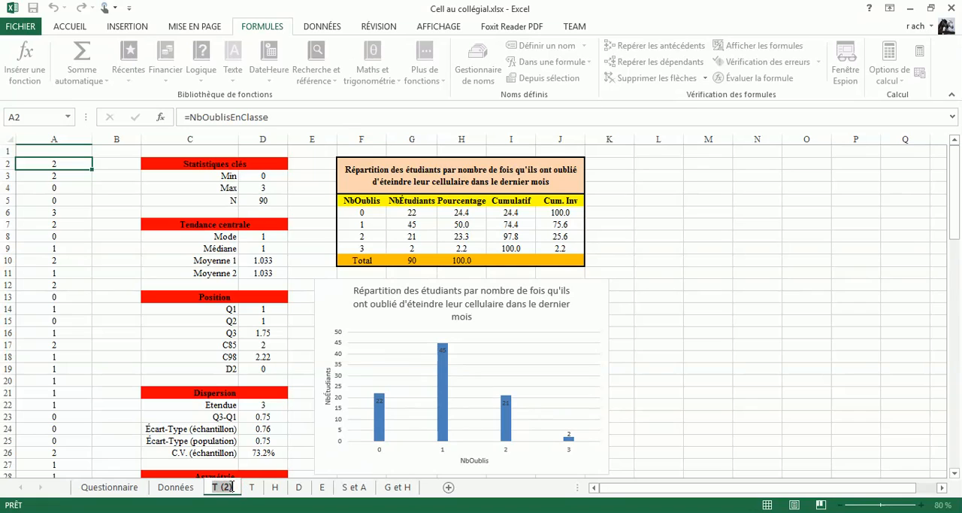
key("BackSpace")
key("BackSpace")
key("BackSpace")
key("BackSpace")
key("BackSpace")
type("K")
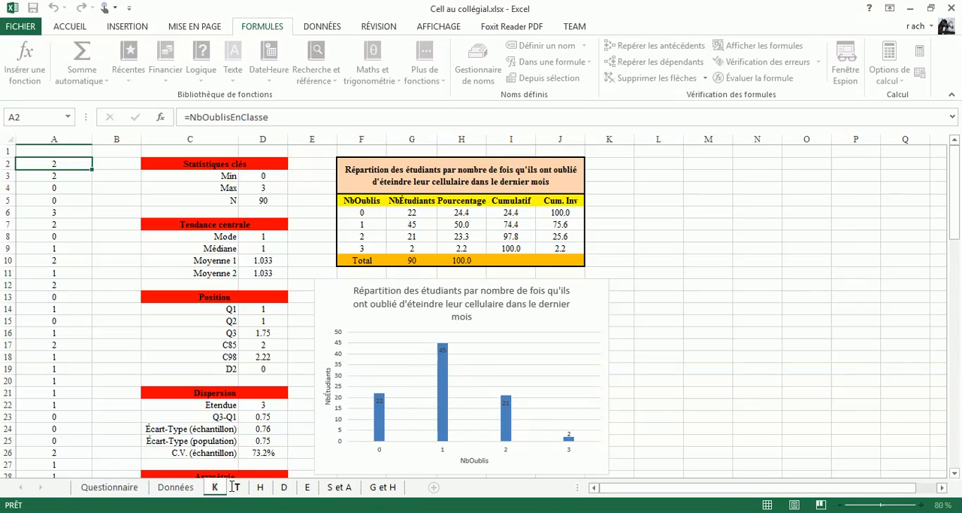
key("Return")
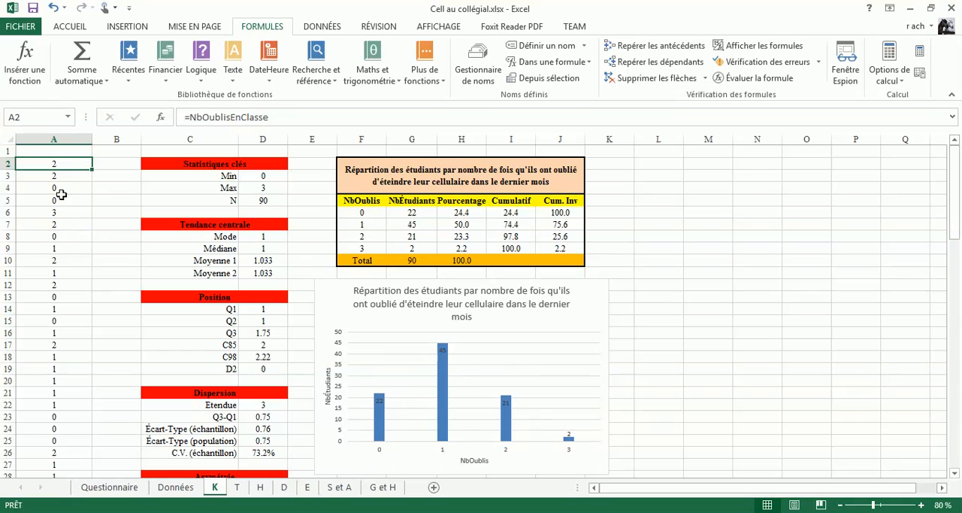
Step: Replace the formula in cell A2 of sheet K with =NbCellVie
left_click(279, 117)
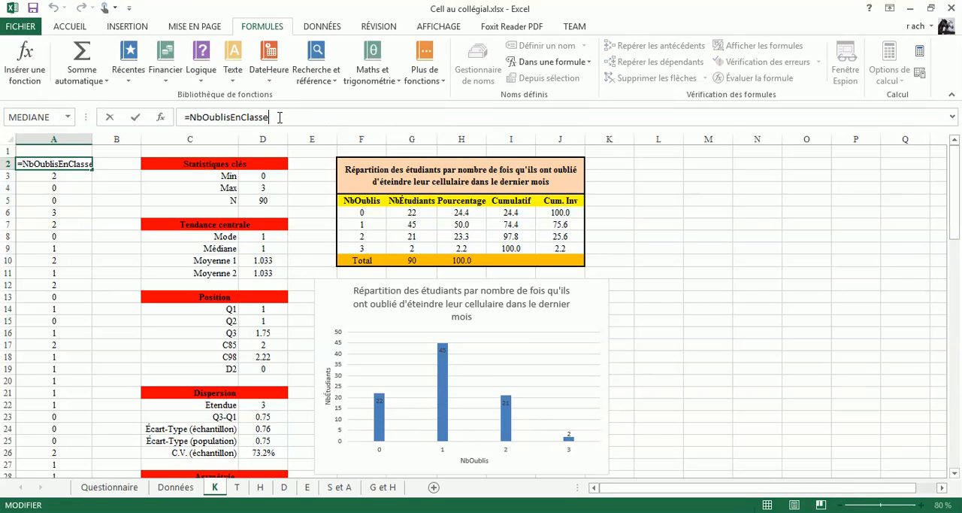
key("BackSpace")
key("BackSpace")
key("BackSpace")
key("BackSpace")
key("BackSpace")
key("BackSpace")
key("BackSpace")
key("BackSpace")
key("BackSpace")
key("BackSpace")
key("BackSpace")
key("BackSpace")
key("BackSpace")
key("BackSpace")
key("BackSpace")
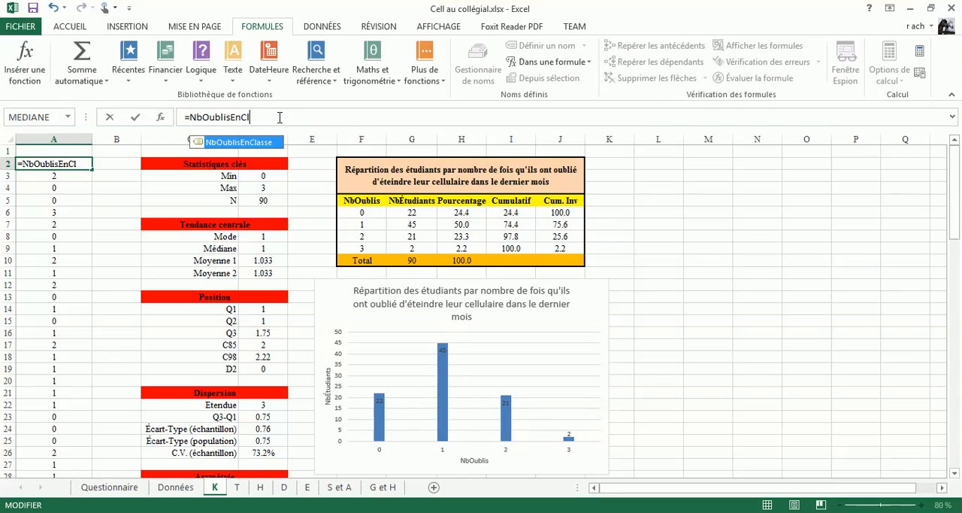
key("BackSpace")
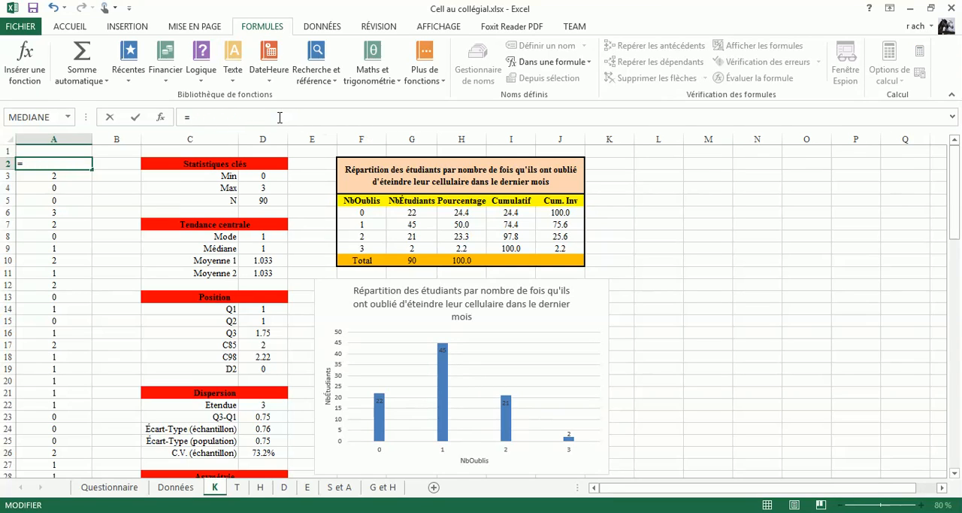
type("Nb")
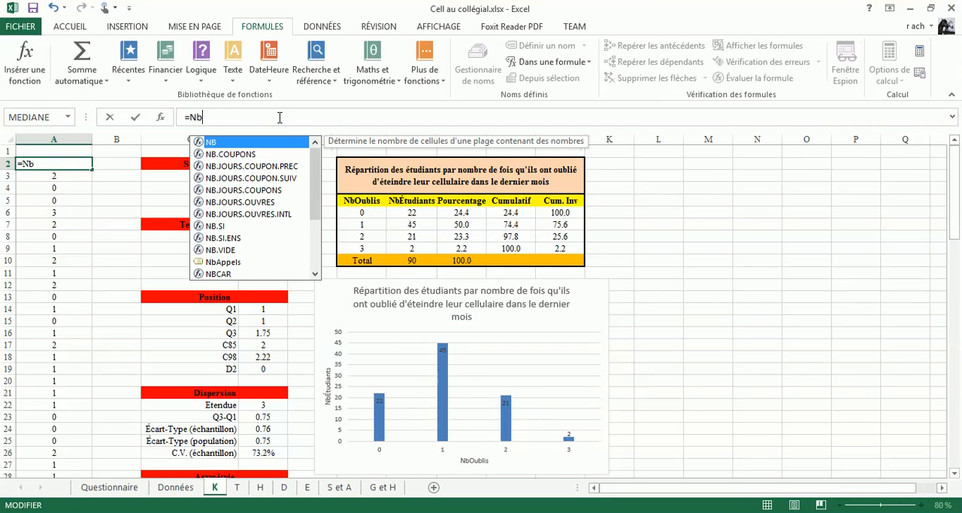
type("C")
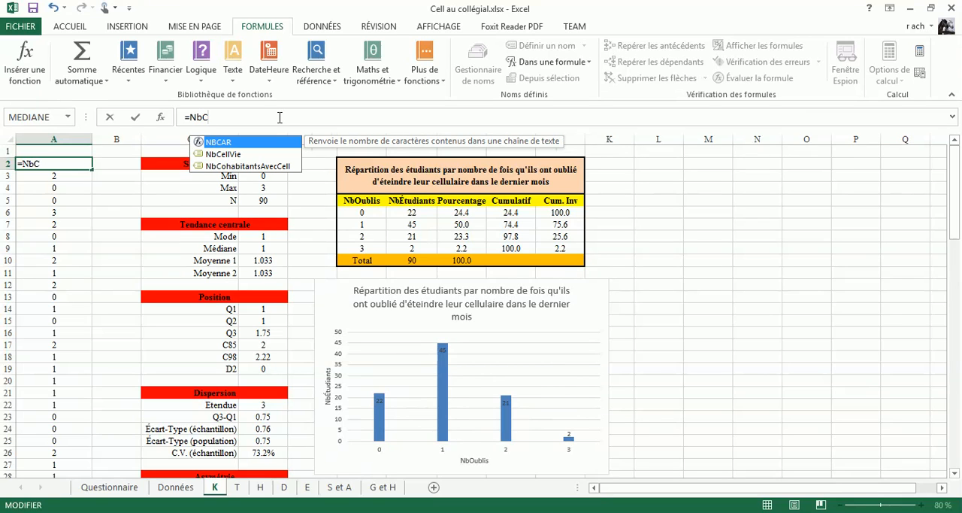
left_click(241, 155)
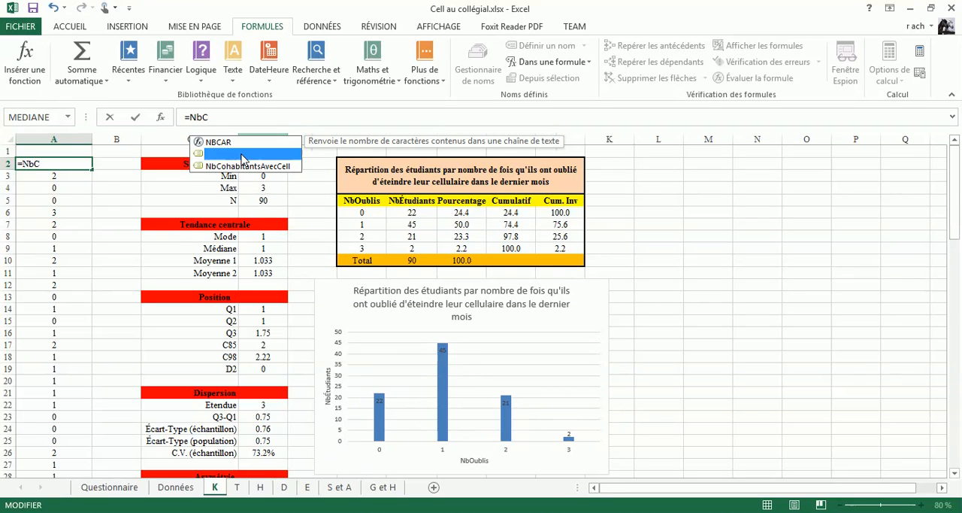
double_click(241, 154)
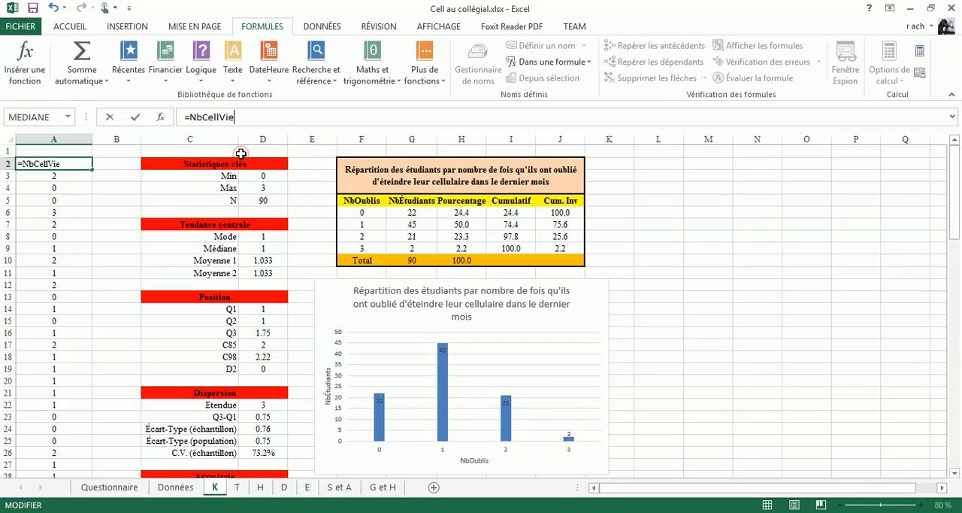
key("Return")
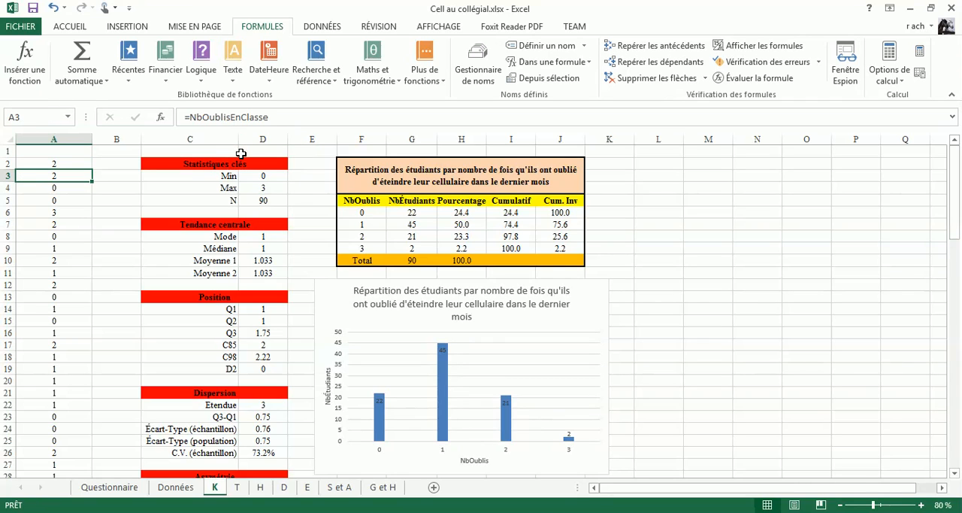
Step: Try filling the =NbCellVie formula from A2 down to A91
left_click(84, 163)
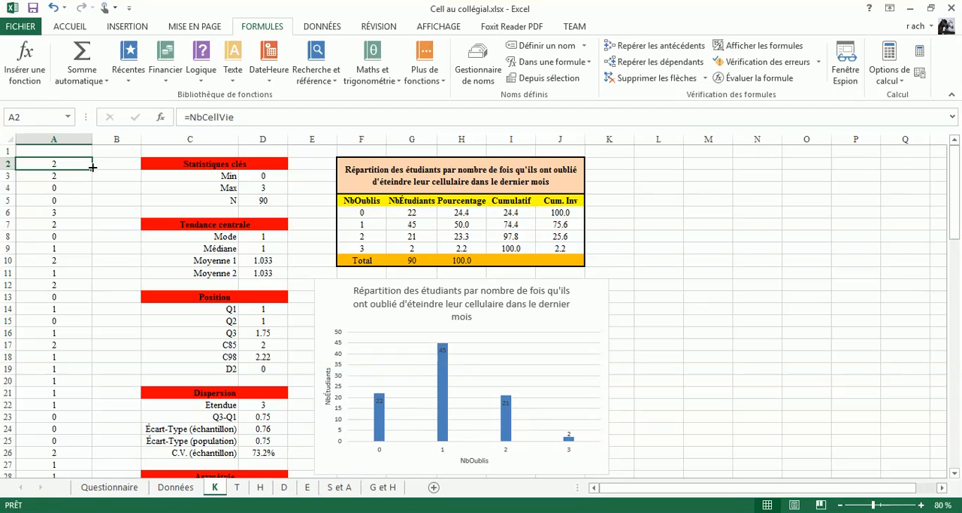
left_click_drag(92, 166, 79, 440)
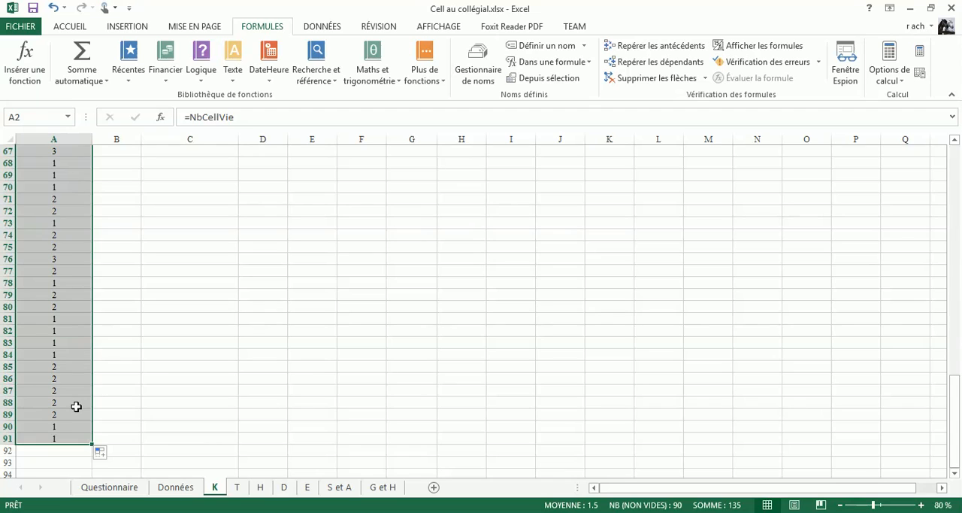
scroll(76, 406, "up", 4)
scroll(76, 406, "up", 9)
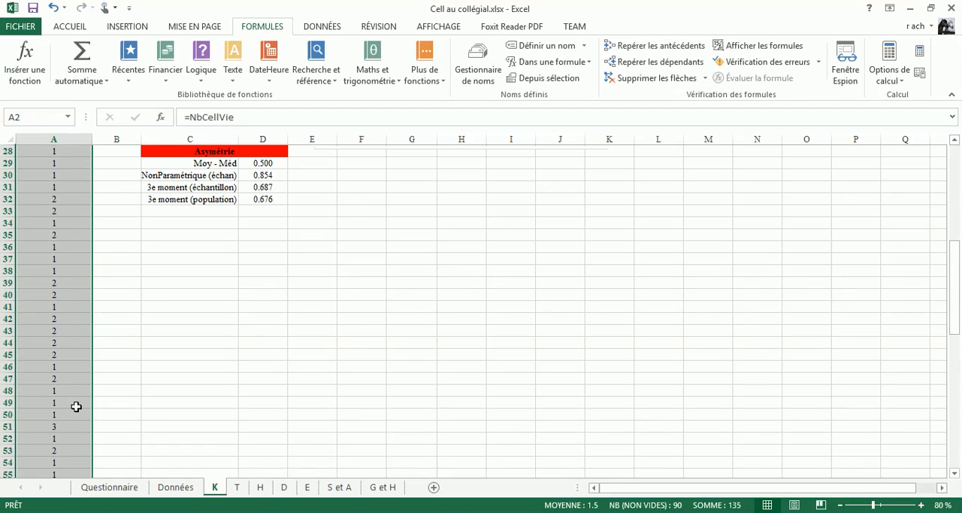
scroll(76, 406, "up", 9)
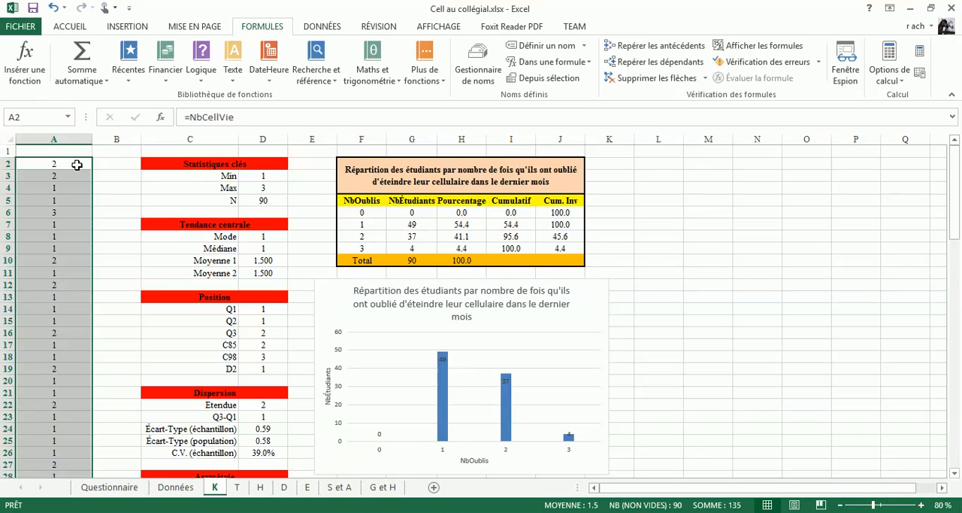
left_click(76, 164)
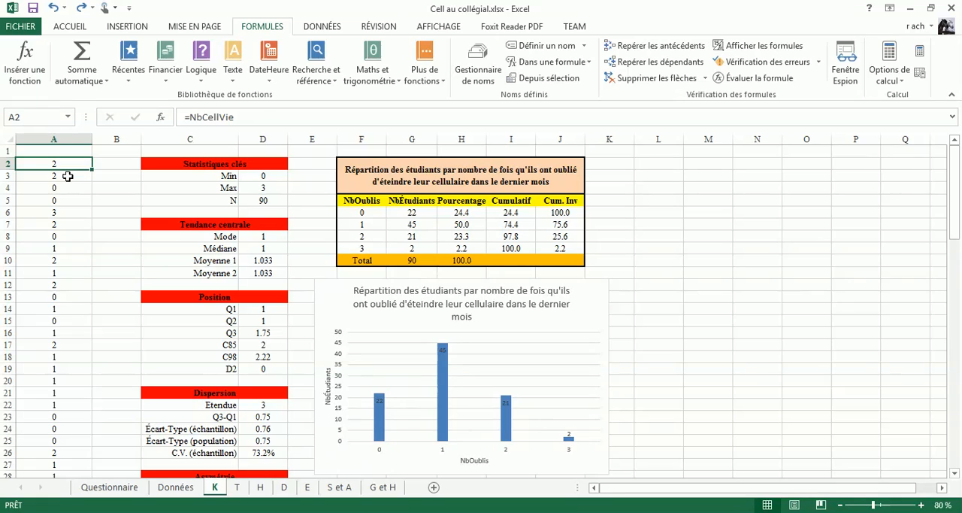
Step: Enter =NbCellVie as an array formula across the range A2:A91
left_click(67, 176)
left_click(71, 166)
scroll(54, 262, "down", 16)
scroll(54, 262, "down", 11)
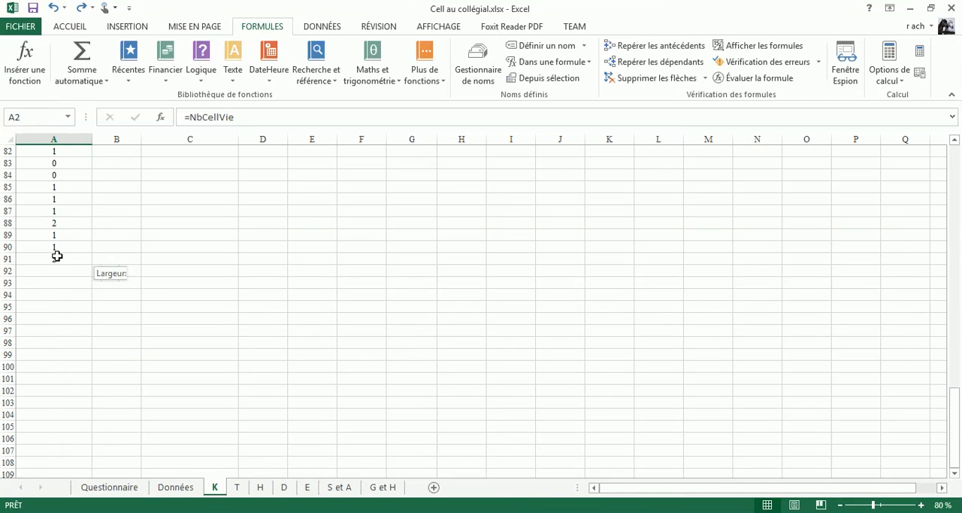
left_click(56, 257, "shift")
scroll(56, 257, "up", 11)
scroll(57, 256, "up", 16)
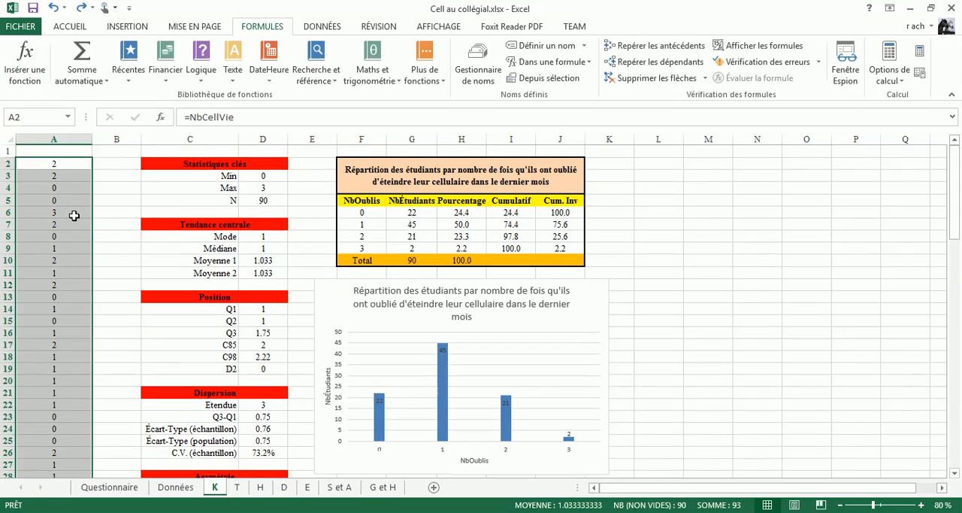
left_click(275, 117)
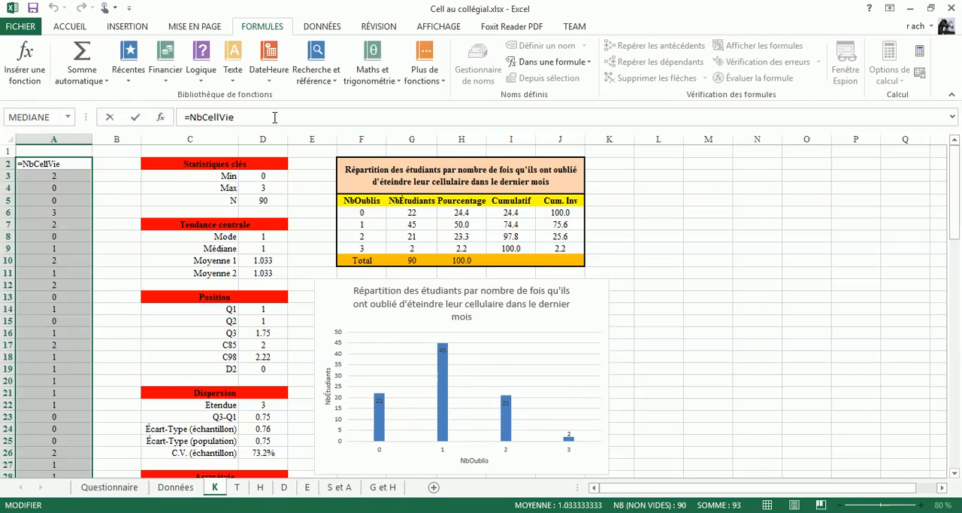
key("ctrl+shift+Return")
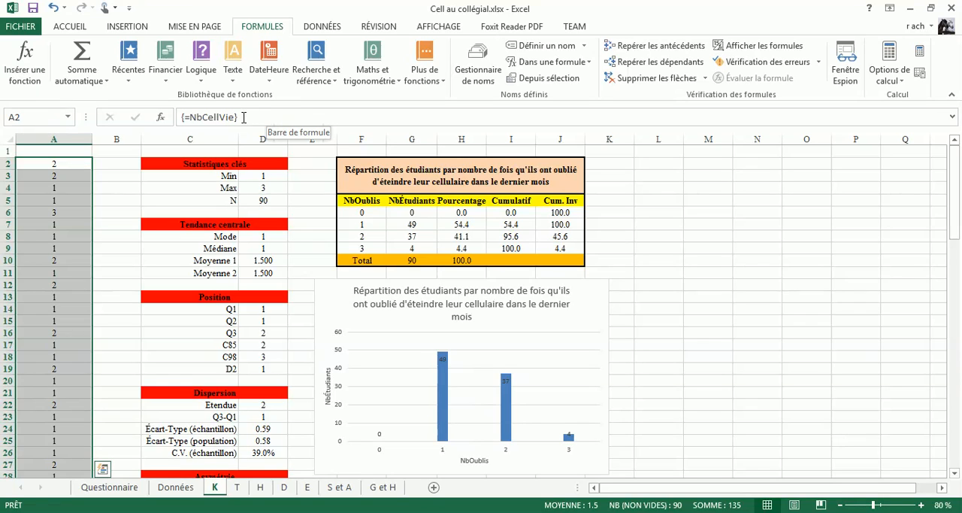
Step: Try to re-enter the array formula in column A as an ordinary formula, and cancel the edit
left_click(244, 117)
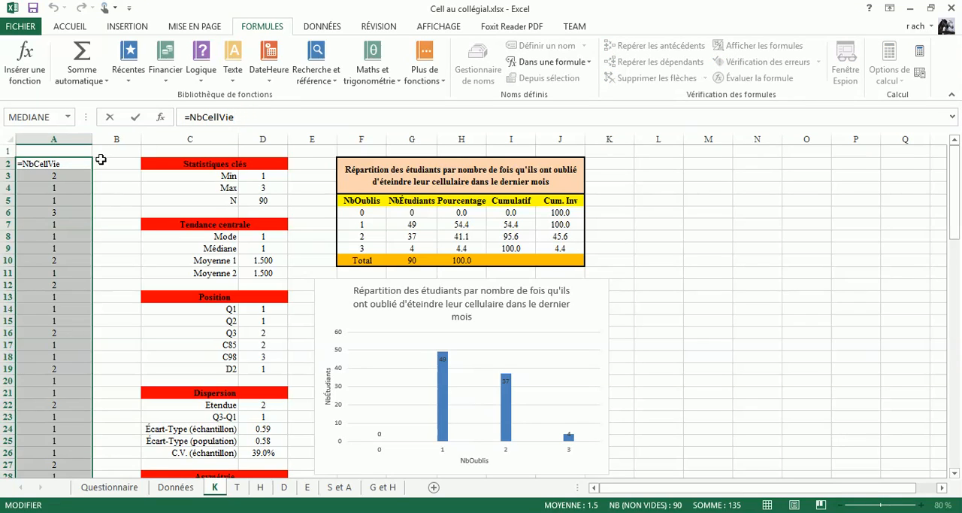
key("Return")
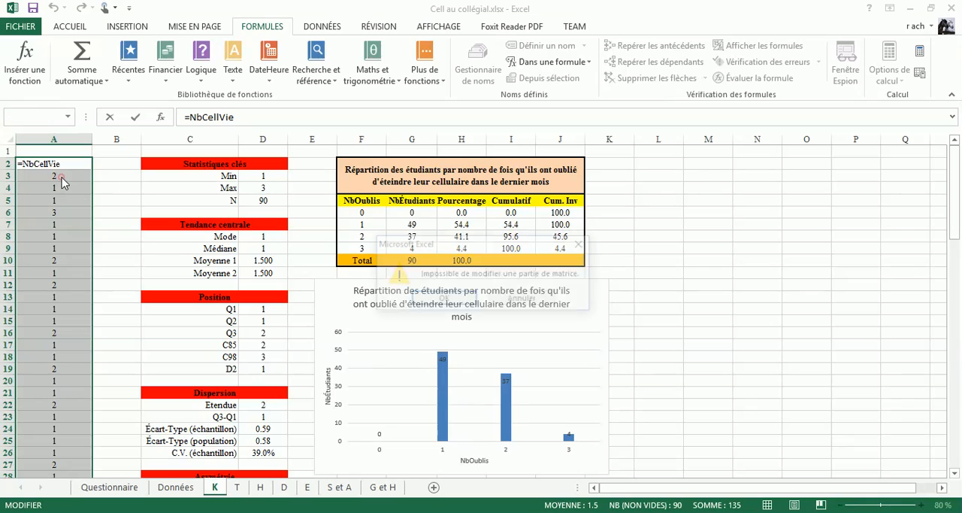
left_click(518, 301)
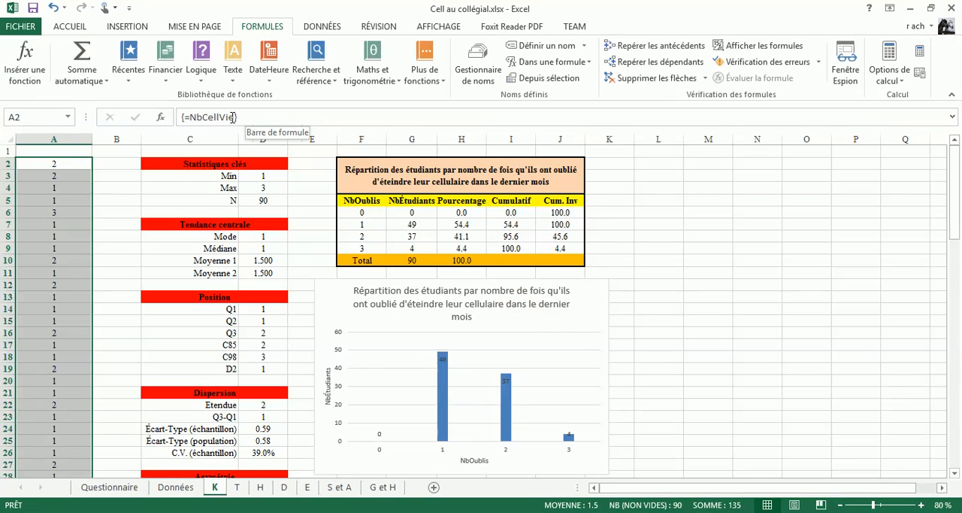
Step: Check the formula held by several cells in column A between A2 and A10
left_click(69, 176)
left_click(73, 189)
left_click(72, 207)
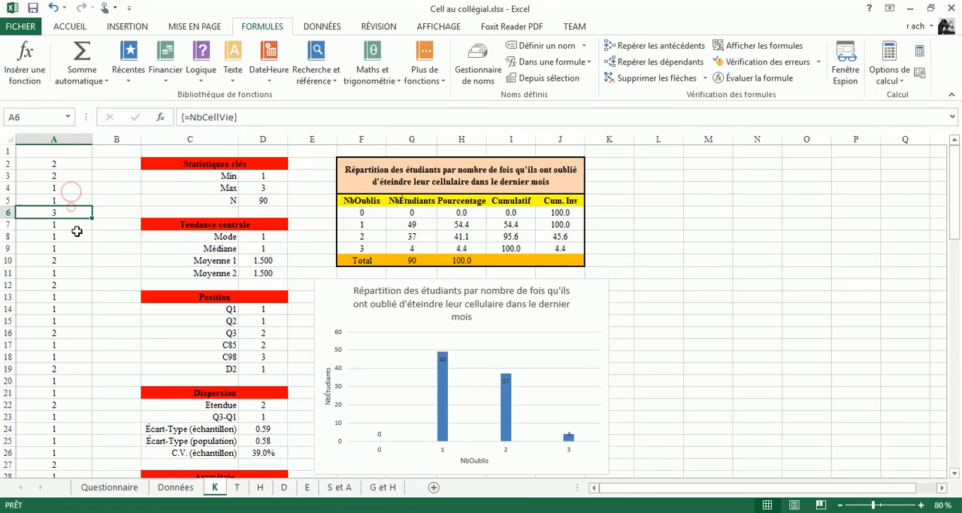
left_click(77, 233)
left_click(75, 259)
left_click(71, 165)
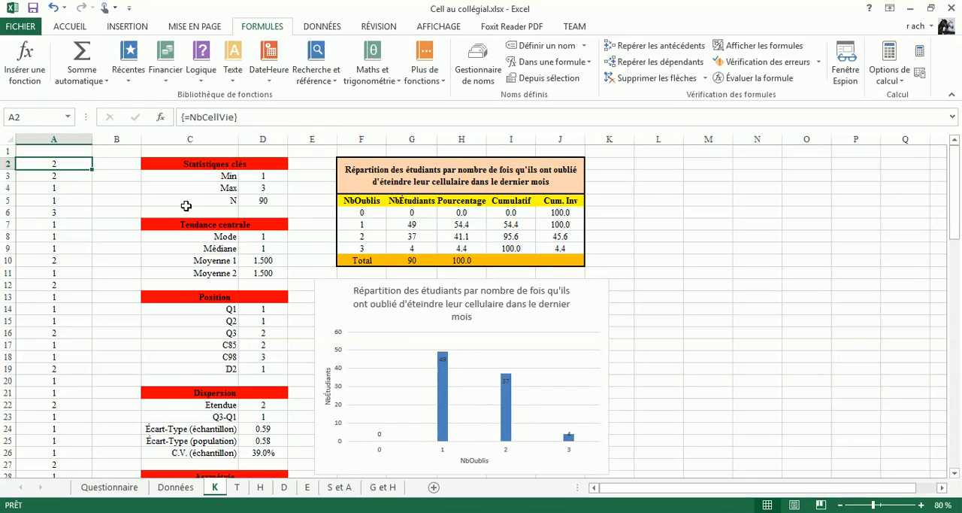
Step: Change the categories in F6:F9 of the frequency table to 1, 2, 3 and 4
left_click(363, 212)
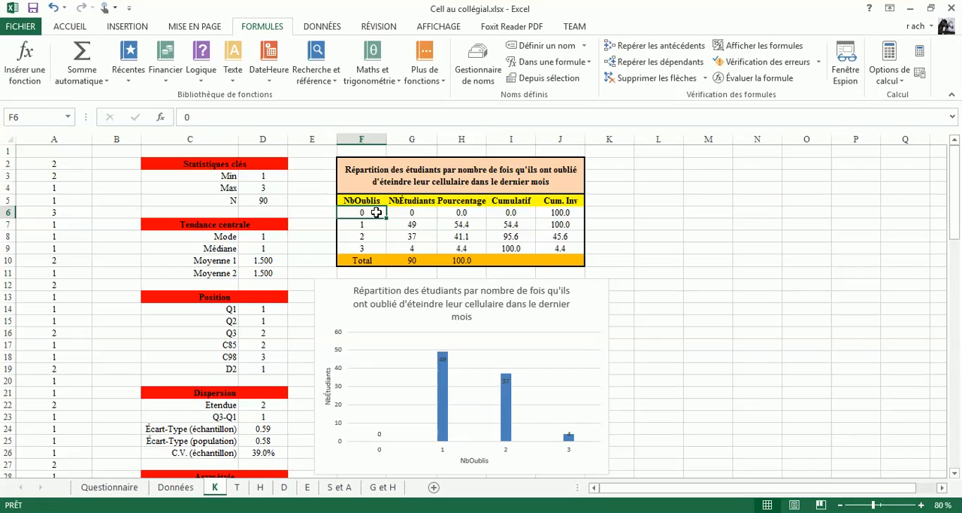
type("1")
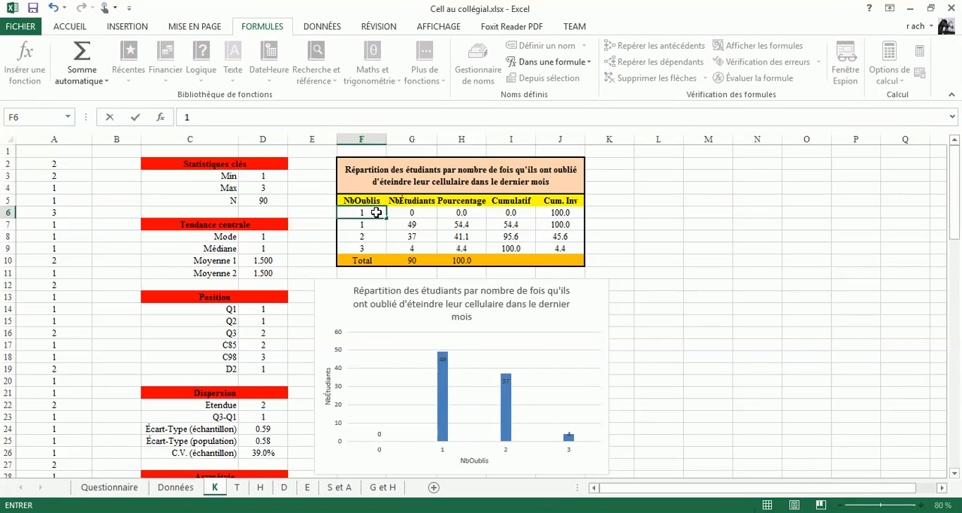
key("Return")
type("2")
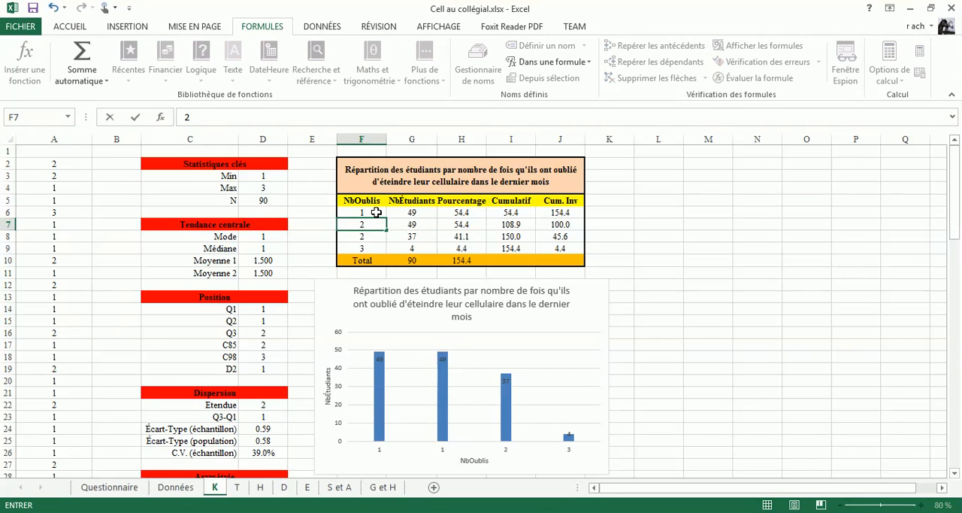
key("Return")
type("3")
key("Return")
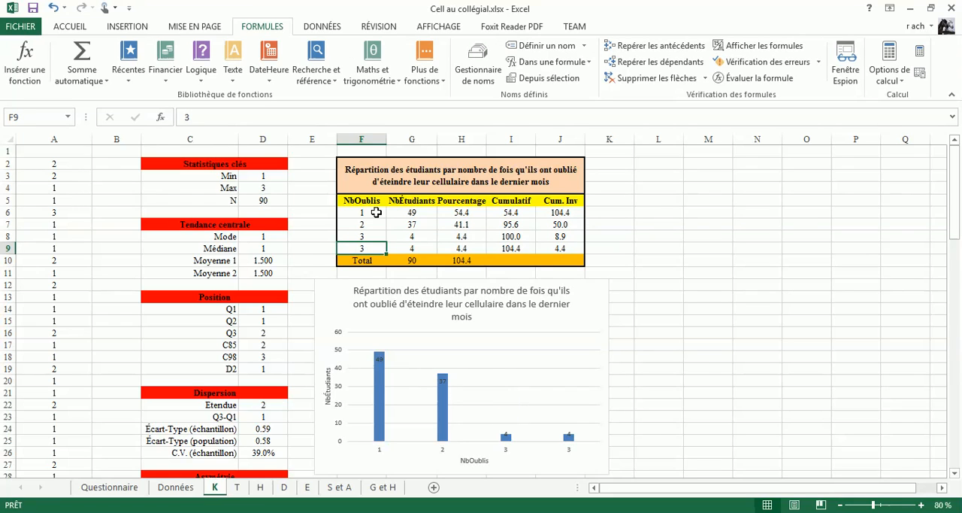
type("4")
key("Tab")
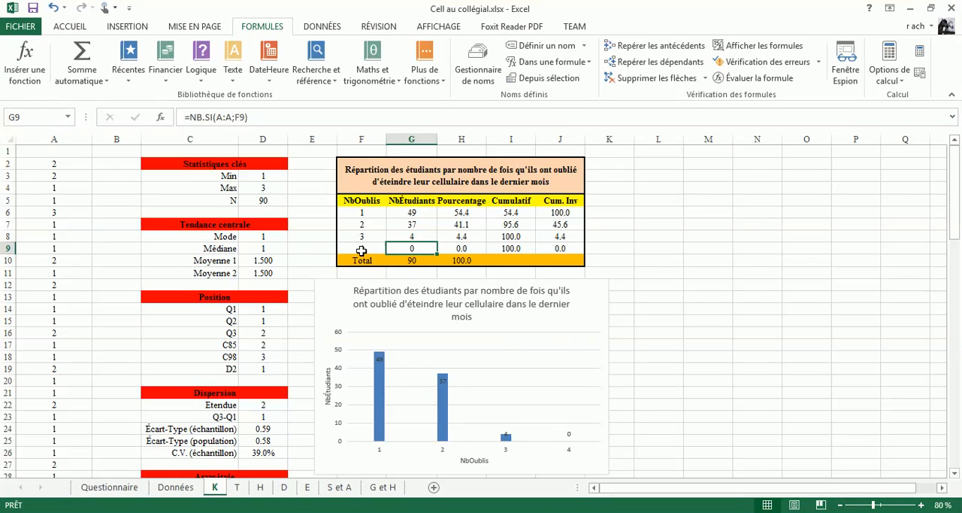
Step: Delete the category 4 row, cells F9:J9, from the frequency table and shift the cells below up
left_click_drag(363, 248, 554, 248)
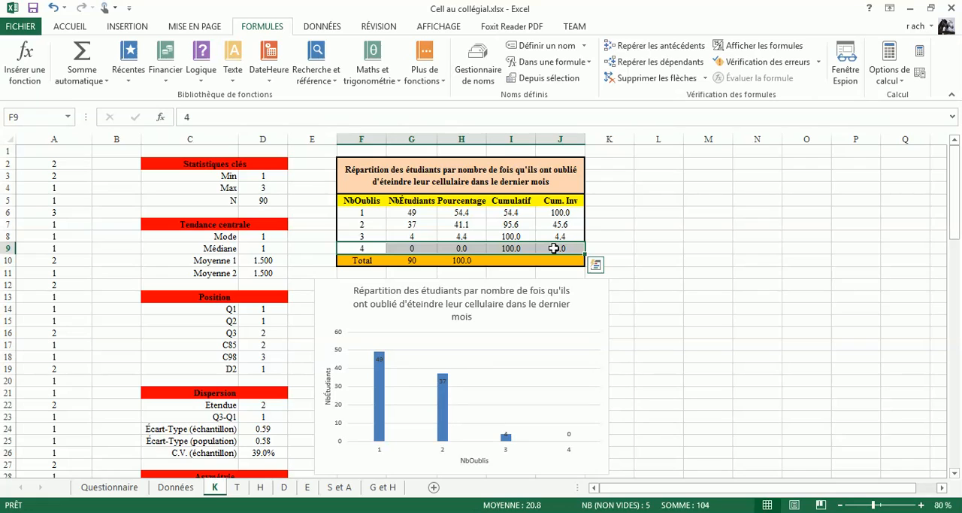
right_click(554, 248)
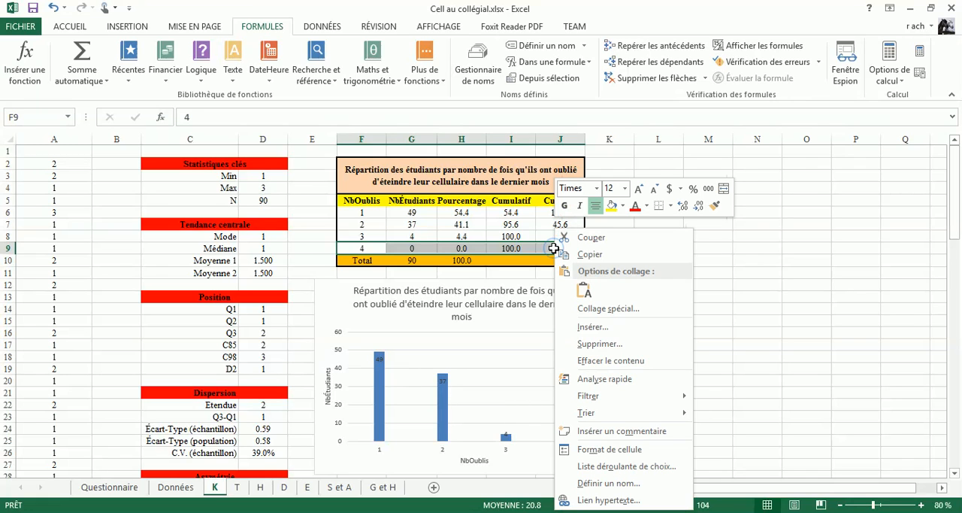
left_click(602, 345)
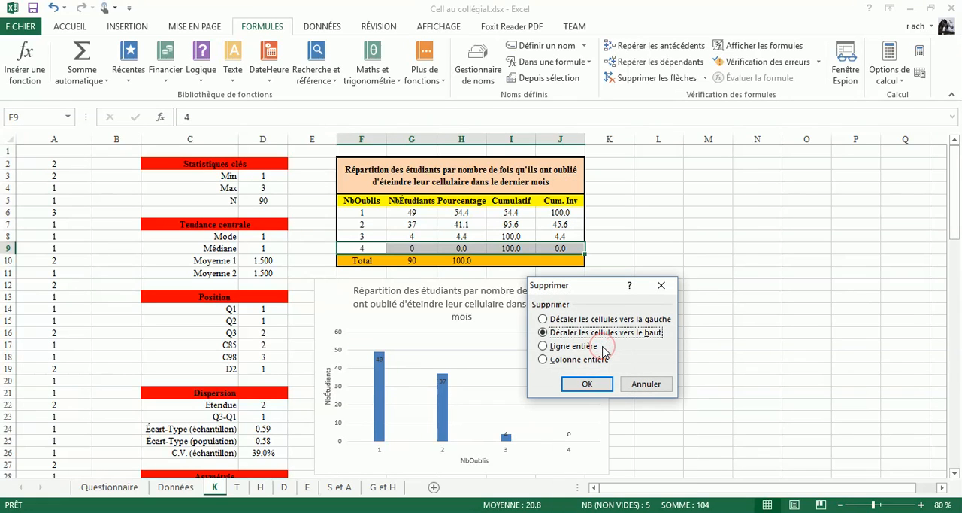
left_click(587, 384)
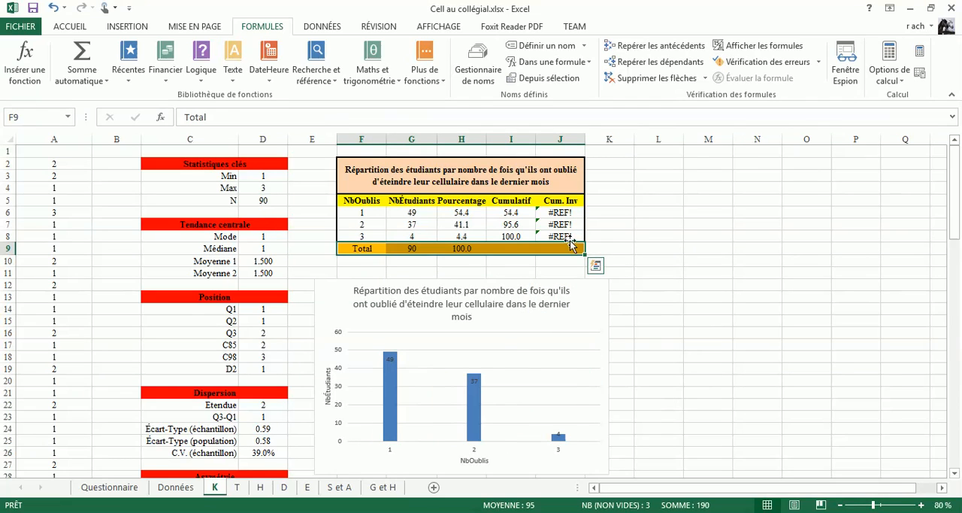
Step: Replace the broken inverse cumulative formula in J8 with =H8
left_click(564, 236)
type("=")
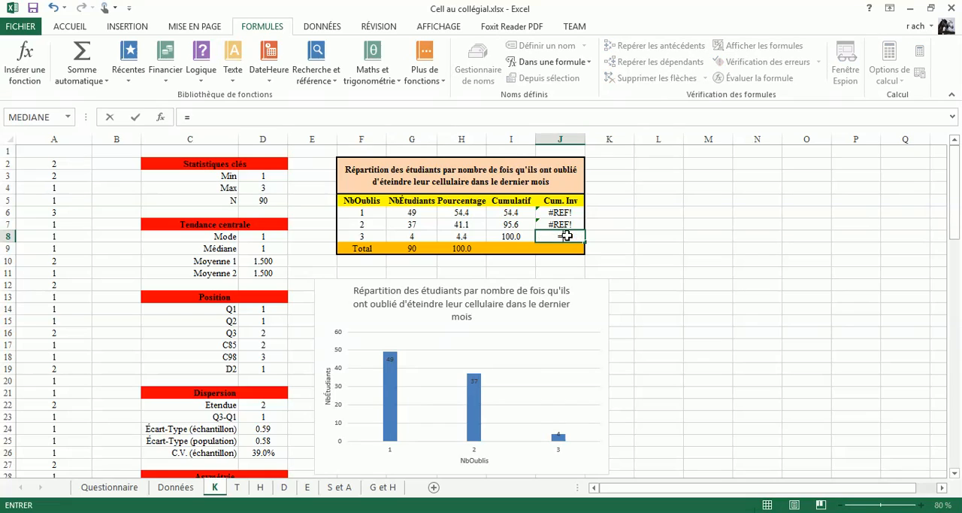
left_click(458, 236)
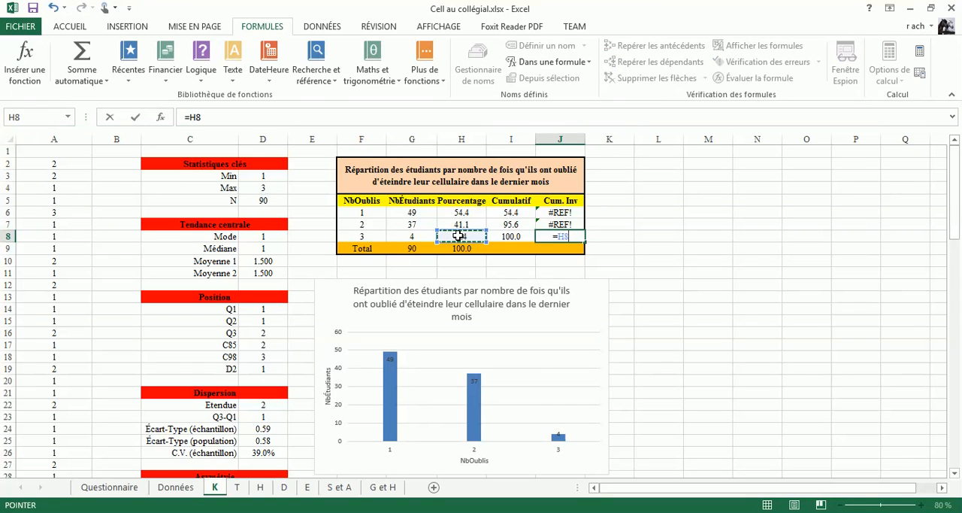
key("Return")
key("Up")
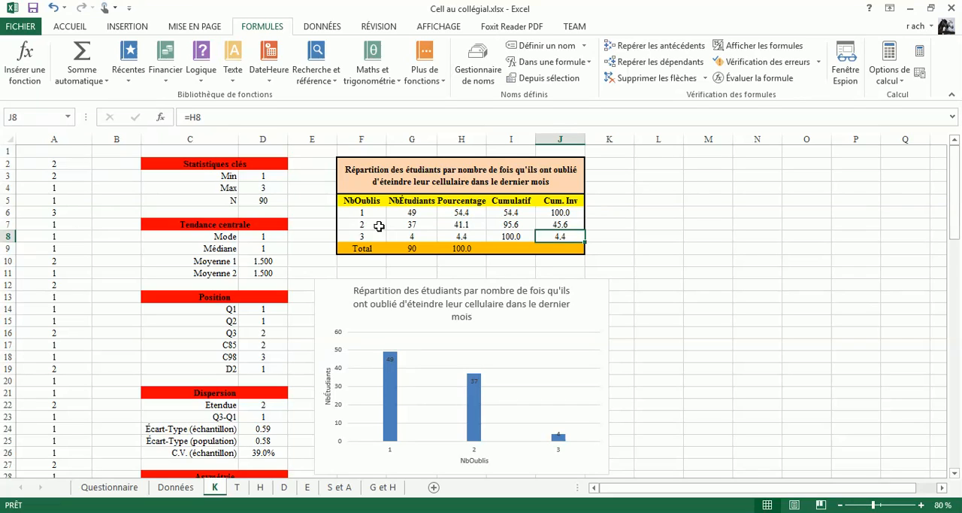
Step: Change the frequency table's title in F2 to "Répartition des étudiants par nombre de cells possédés jusqu'ici"
left_click(391, 178)
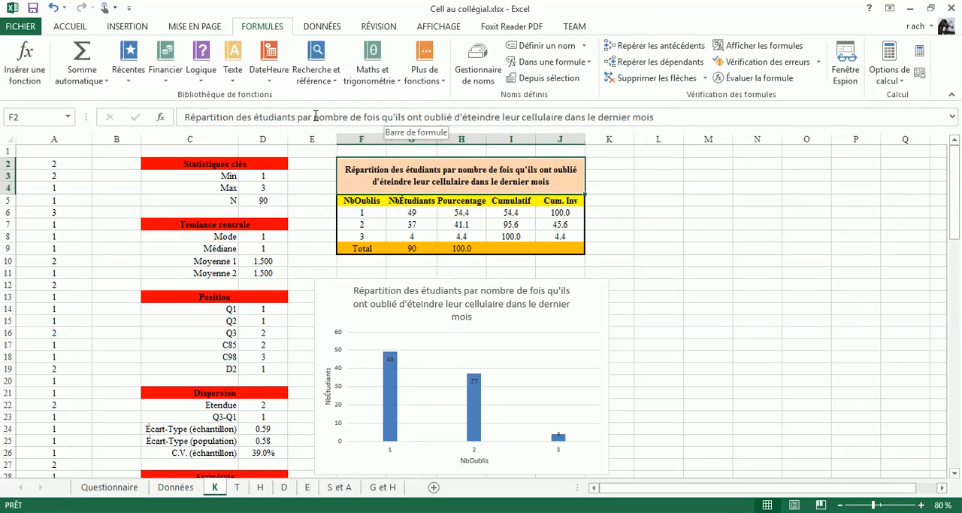
left_click(315, 116)
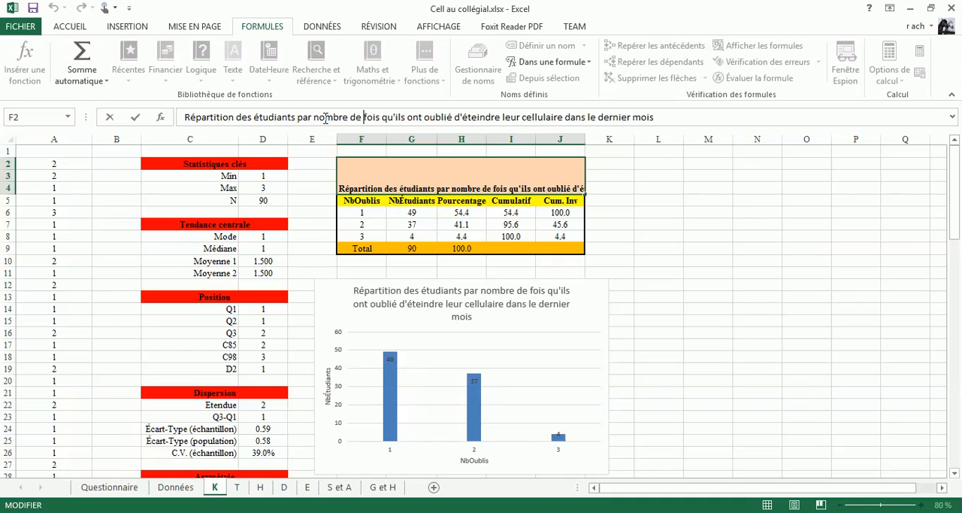
key("shift+Right")
key("shift+Right")
key("shift+Right")
key("shift+Right")
key("shift+Right")
key("shift+Right")
key("shift+Right")
key("shift+Right")
key("shift+Right")
key("shift+Right")
key("shift+Right")
key("shift+Right")
key("shift+Right")
key("shift+Right")
key("shift+Right")
key("shift+Right")
key("shift+Right")
key("shift+Right")
key("shift+Right")
key("shift+Right")
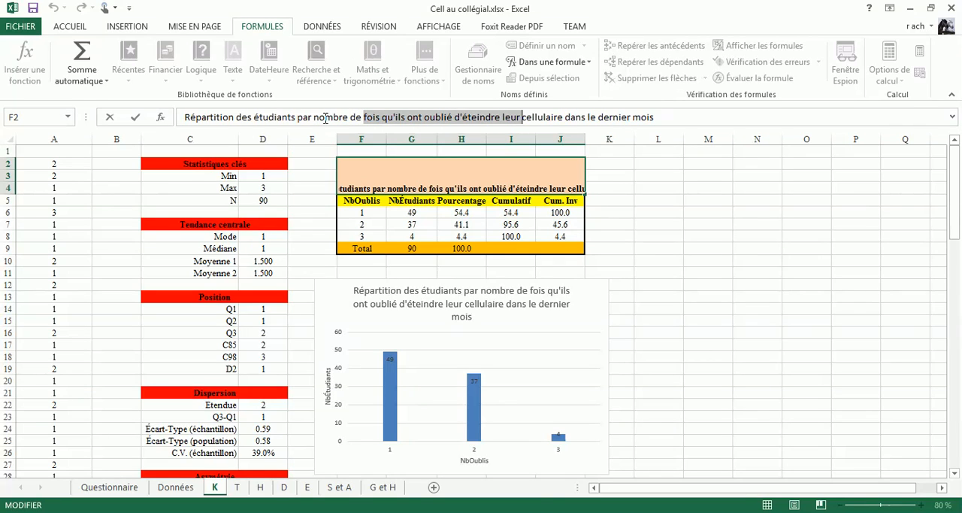
key("shift+Right")
key("shift+Right")
key("shift+Right")
key("shift+Right")
key("shift+Right")
key("shift+Right")
key("shift+Right")
key("shift+Right")
key("shift+Right")
key("shift+Right")
key("shift+Right")
key("shift+Right")
key("shift+Right")
key("shift+Right")
key("shift+Right")
key("shift+Right")
key("shift+Right")
key("shift+Right")
key("shift+Right")
key("shift+Right")
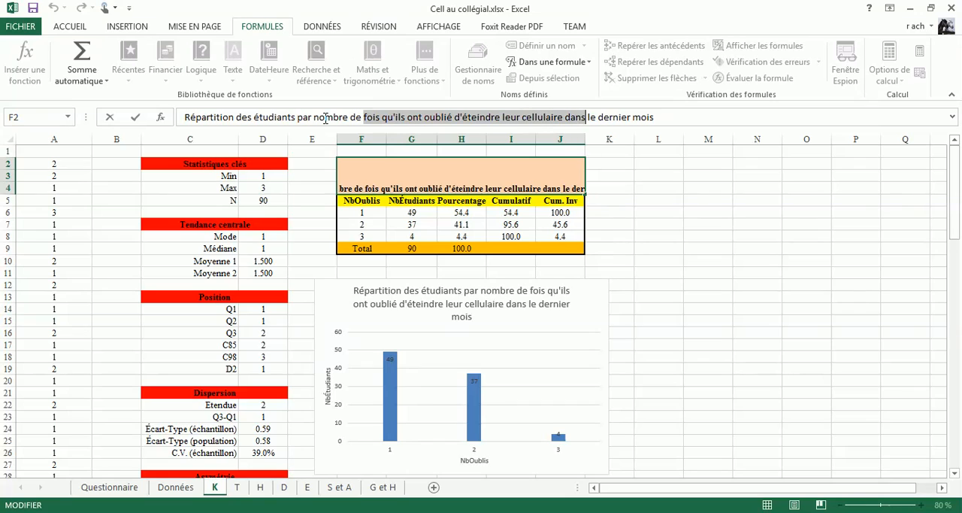
type("celu")
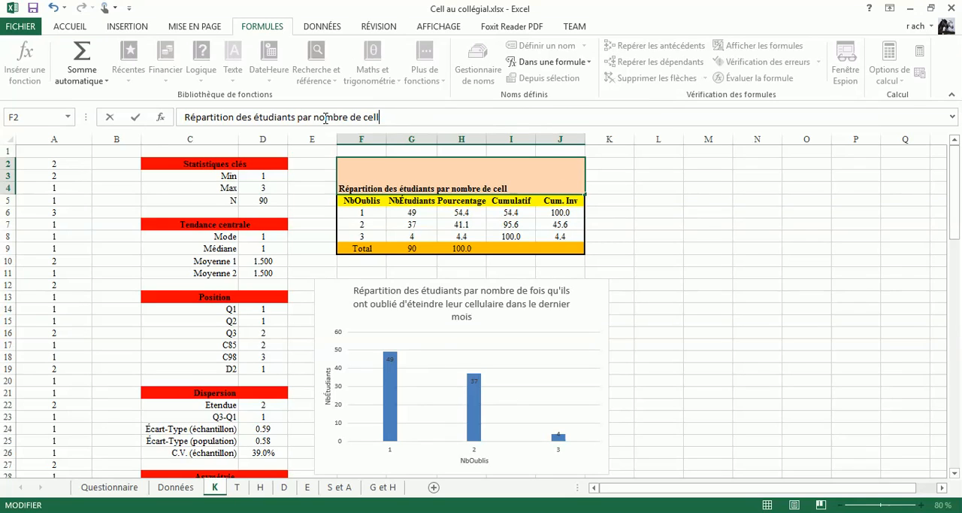
type("laire")
type("s")
type("pos")
type("sédés")
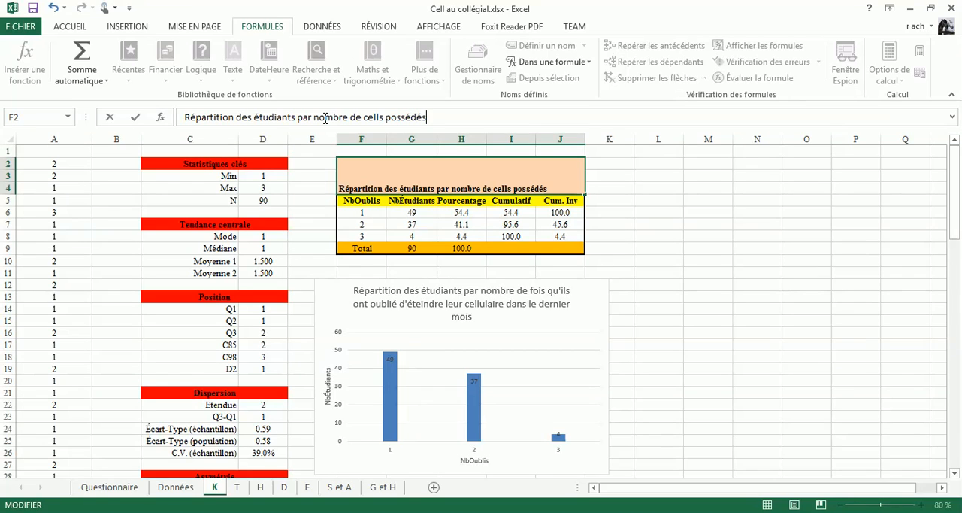
type("jusqu'ici")
key("Return")
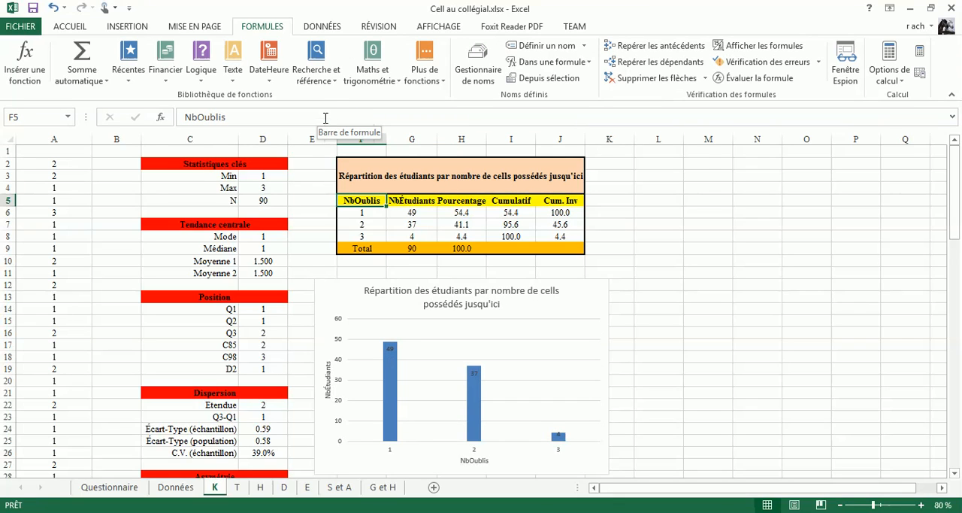
Step: Increase the font size of the frequency table's title to 14
left_click(379, 177)
left_click(117, 28)
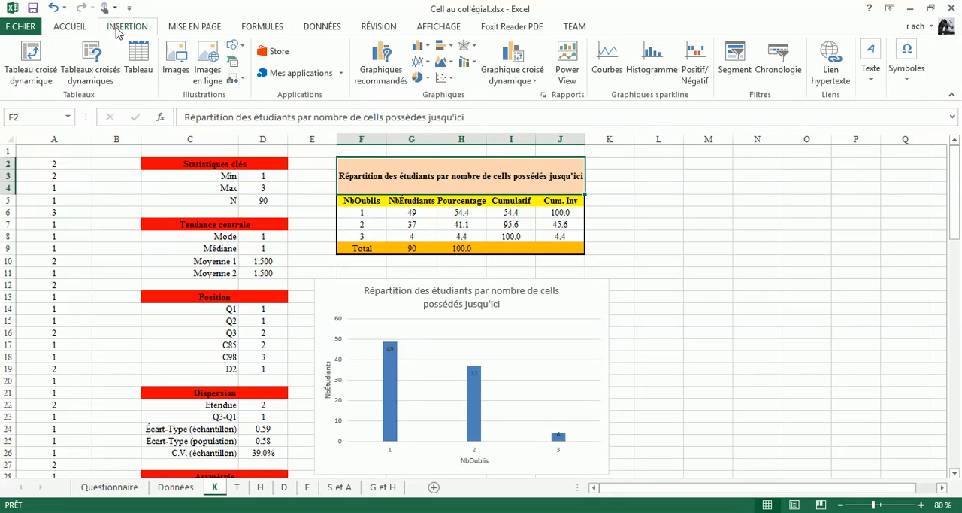
left_click(71, 28)
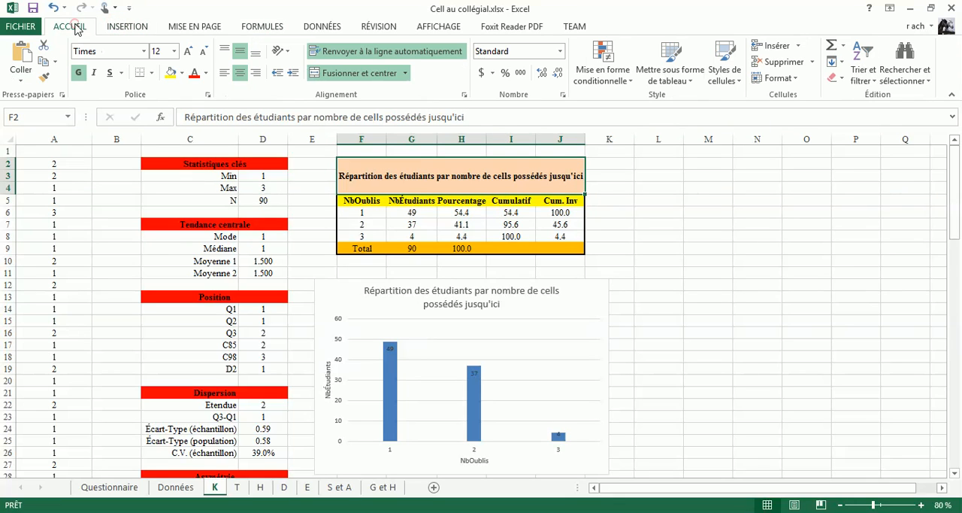
left_click(190, 54)
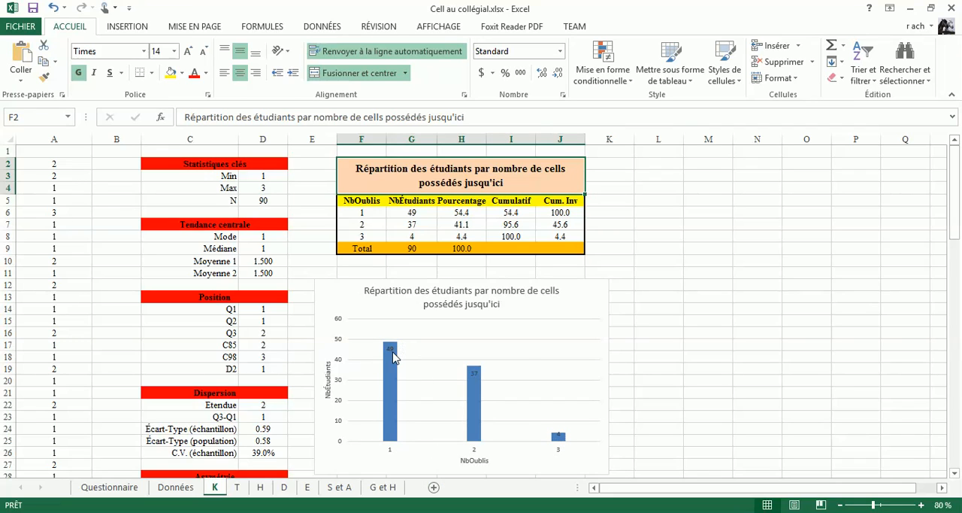
Step: Check the student count formulas in G6:G8 against the bars of the chart
left_click(415, 213)
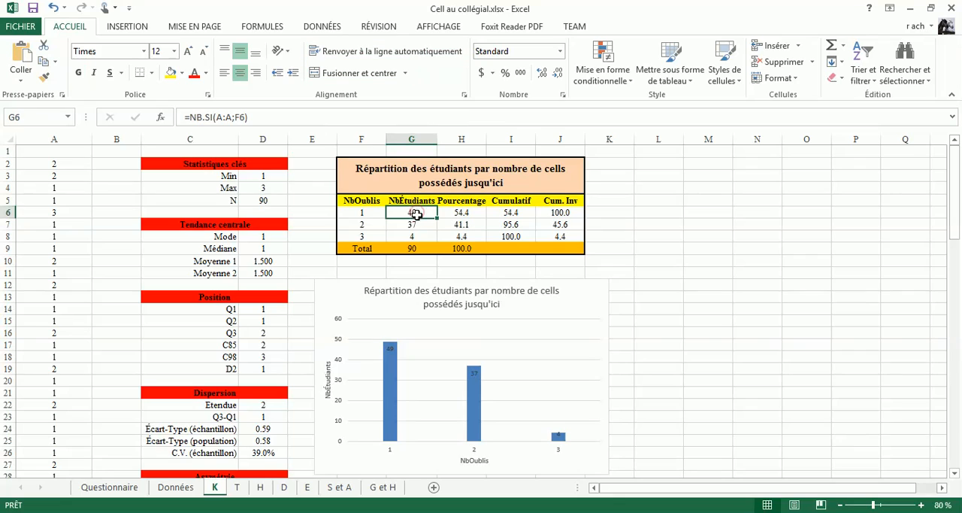
left_click(420, 226)
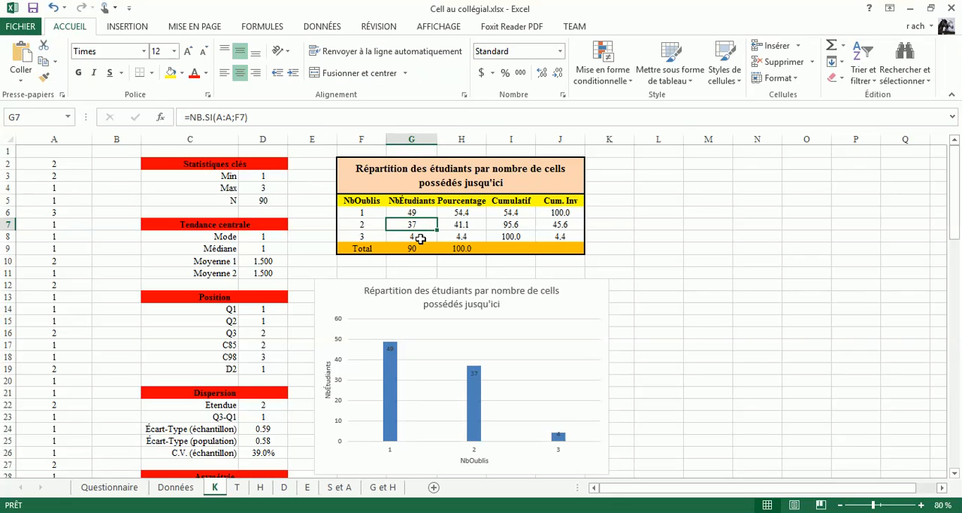
left_click(419, 237)
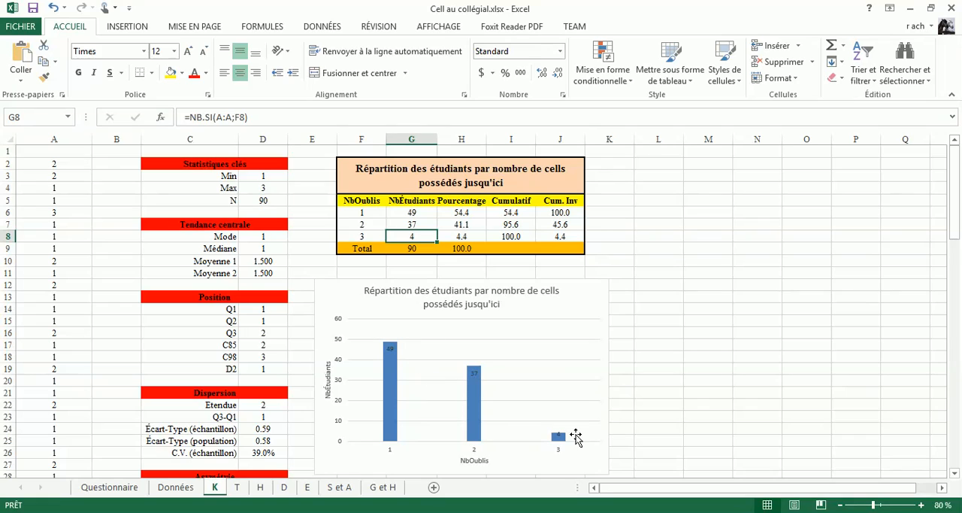
mouse_move(561, 439)
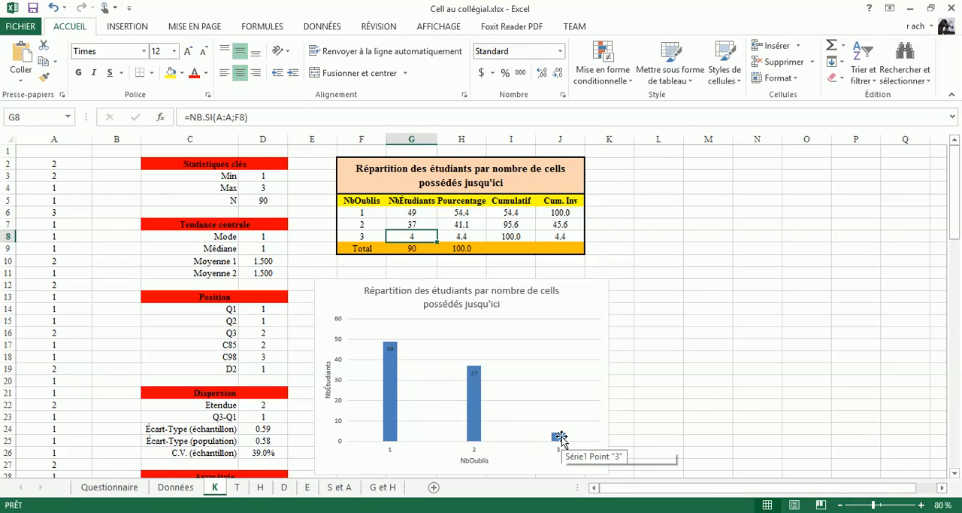
mouse_move(393, 363)
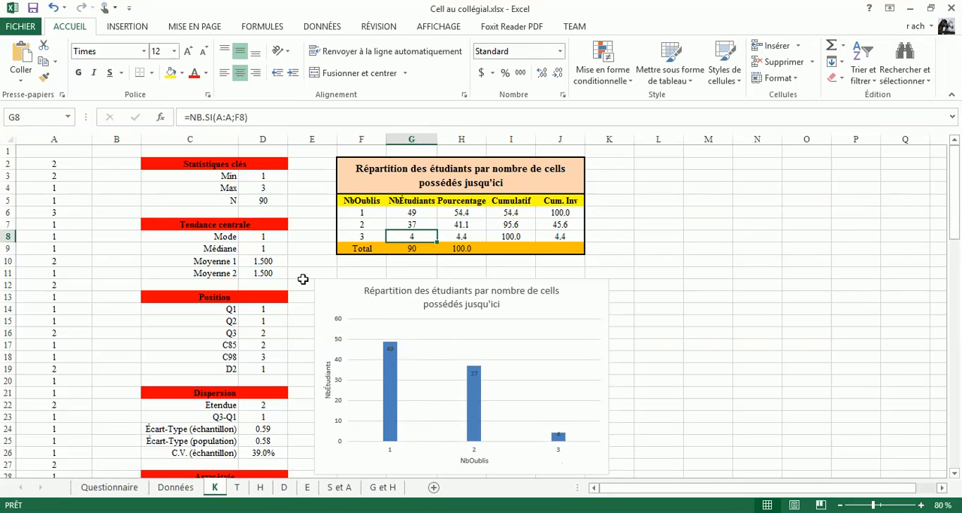
Step: Rename the NbOublis header in F5, which the chart's horizontal axis title is linked to, as NbCells
left_click(474, 461)
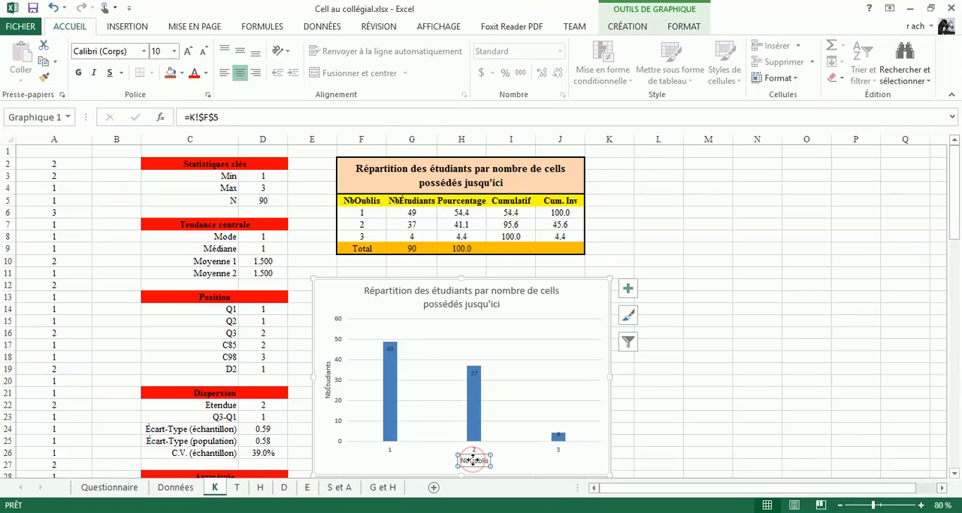
left_click(373, 202)
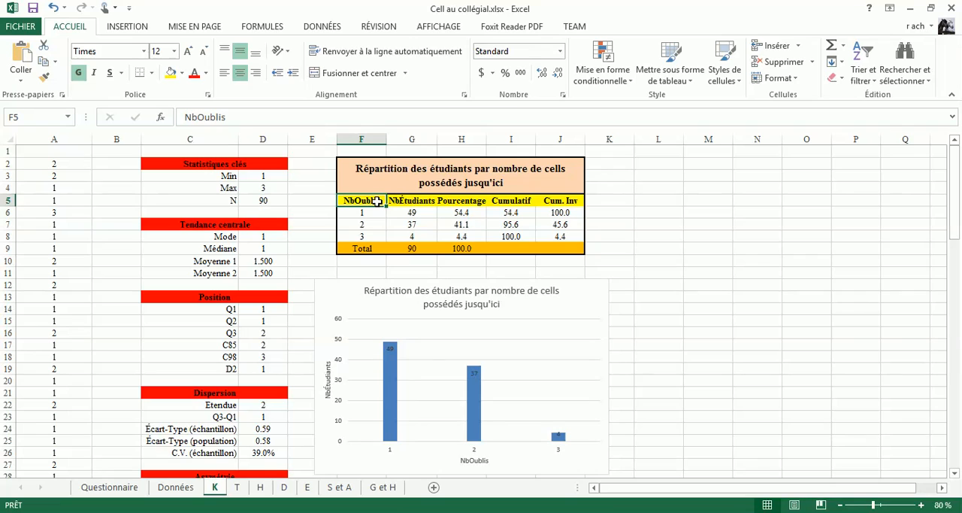
type("NbCells")
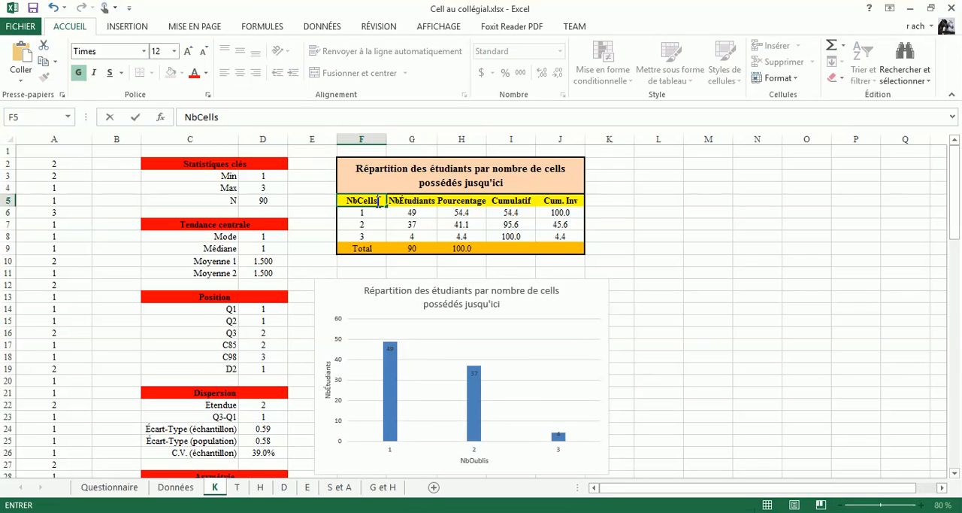
key("Return")
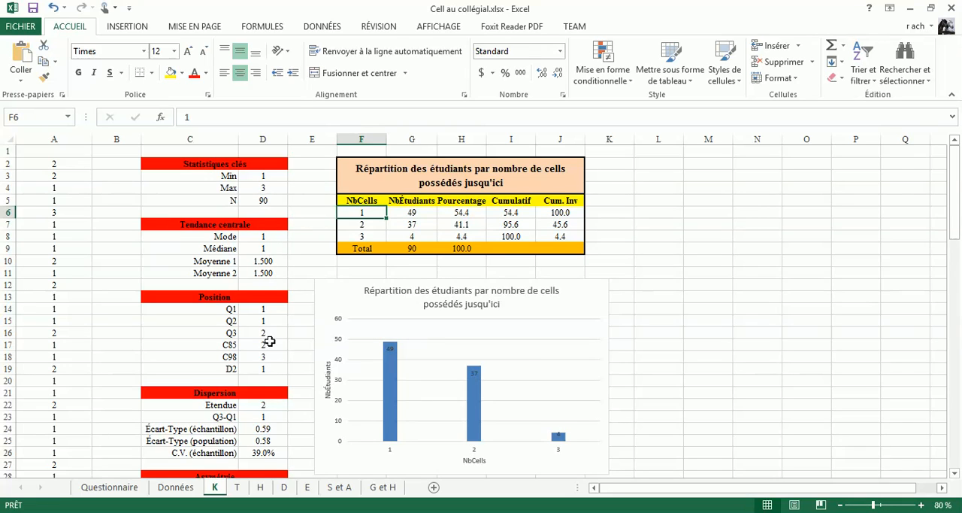
Step: Review the position, dispersion and asymmetry statistics further down sheet K
scroll(267, 353, "down", 1)
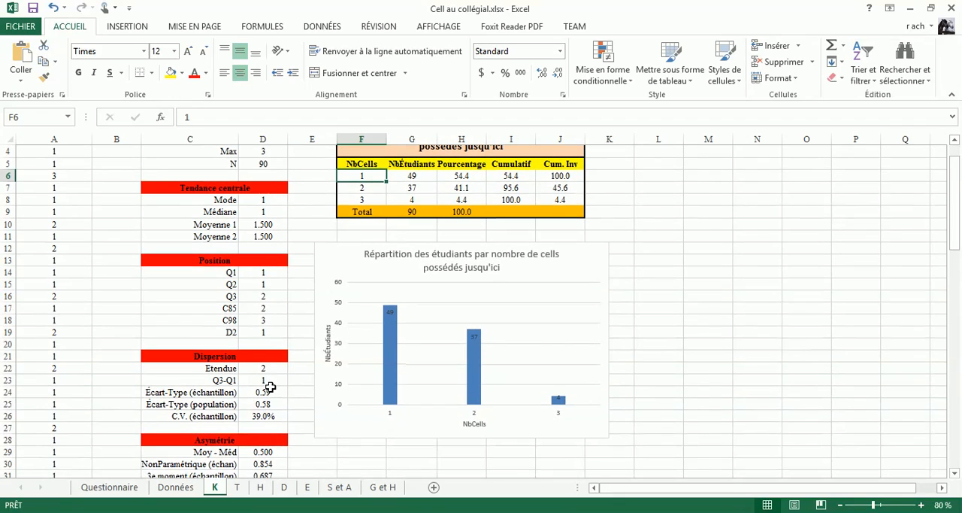
scroll(269, 393, "down", 1)
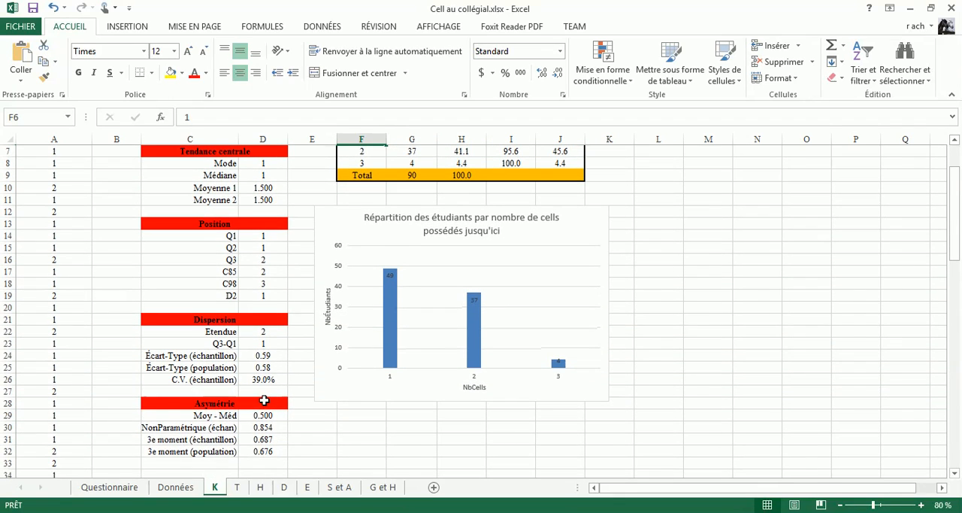
Step: Check the coefficient of variation formula in D26 and the asymmetry formulas in D29:D32 on sheet K
left_click(264, 378)
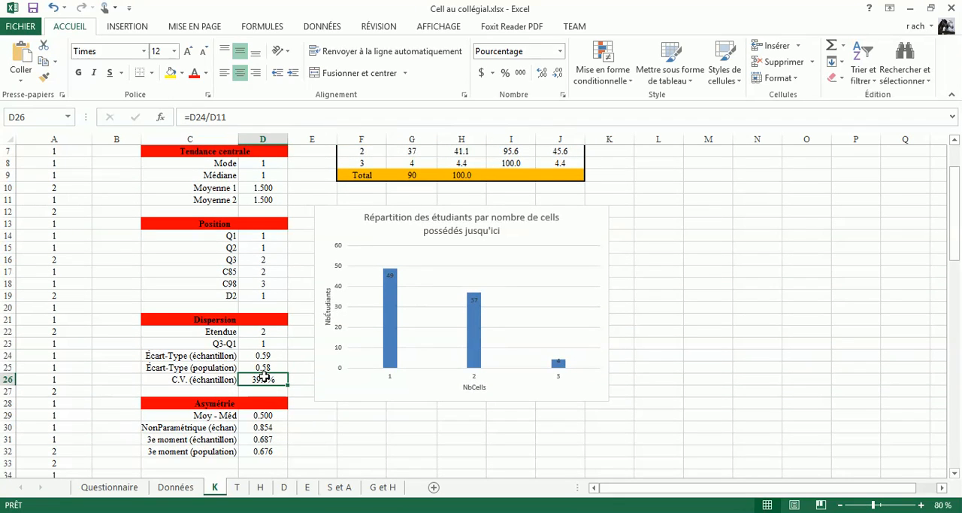
scroll(268, 378, "down", 1)
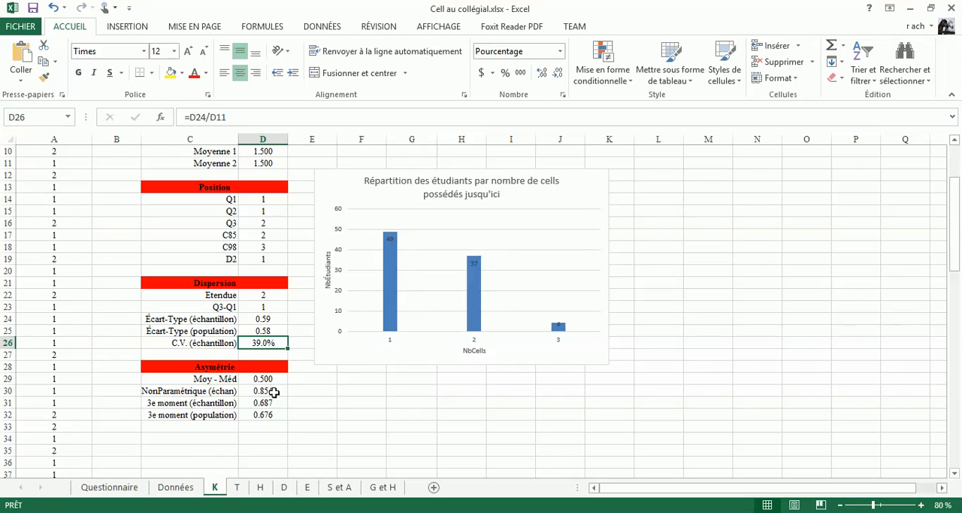
left_click(268, 402)
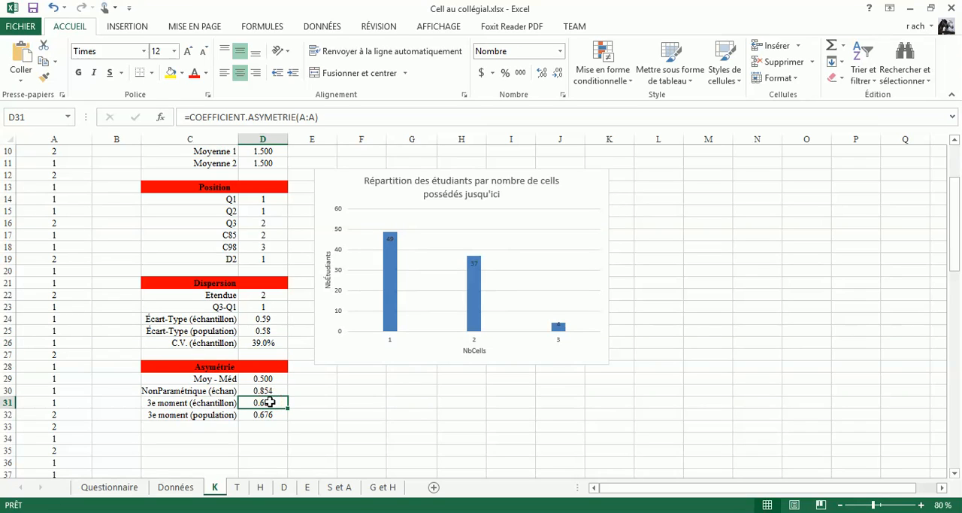
left_click(266, 379)
left_click(265, 391)
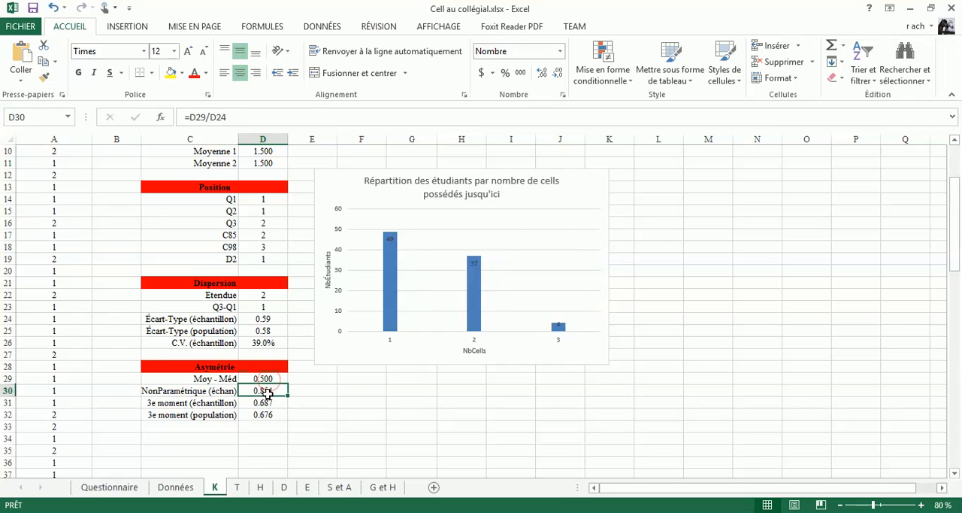
left_click(267, 403)
left_click(267, 415)
scroll(268, 414, "up", 3)
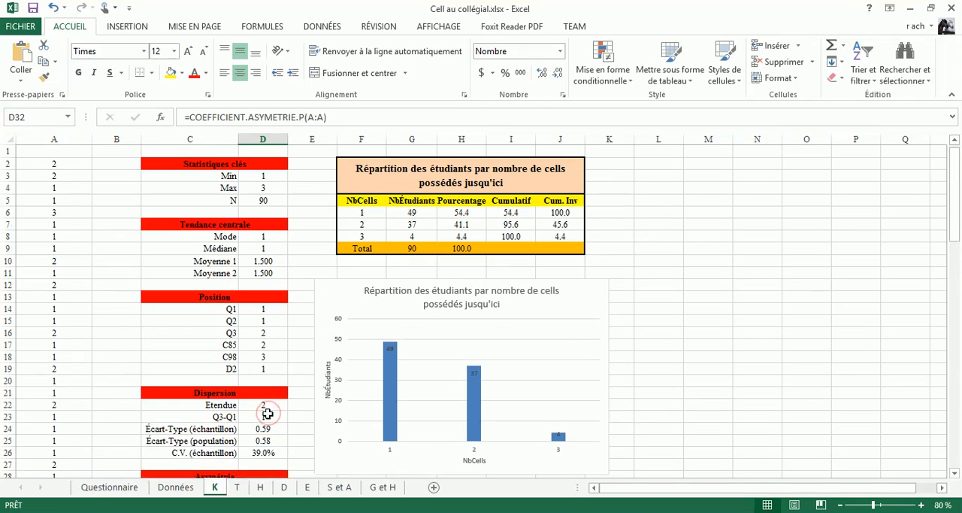
scroll(268, 414, "down", 1)
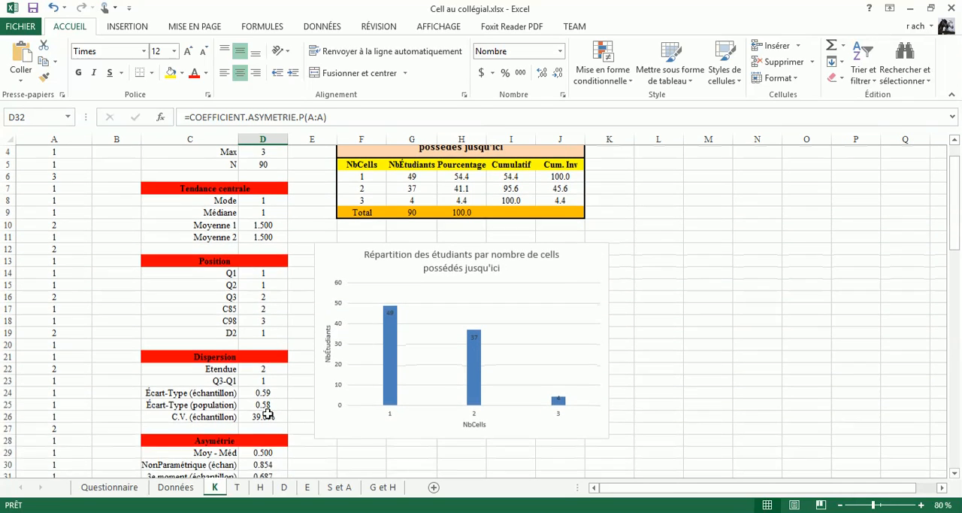
scroll(267, 414, "up", 1)
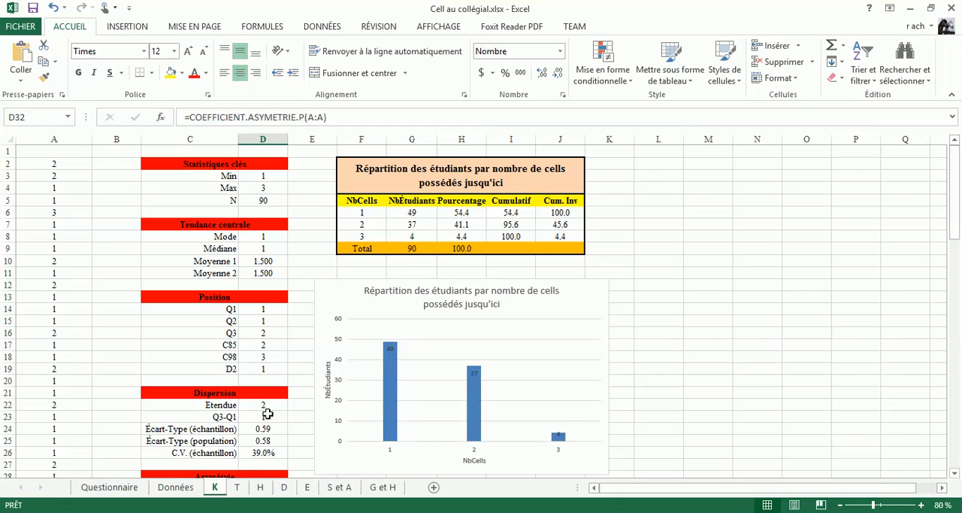